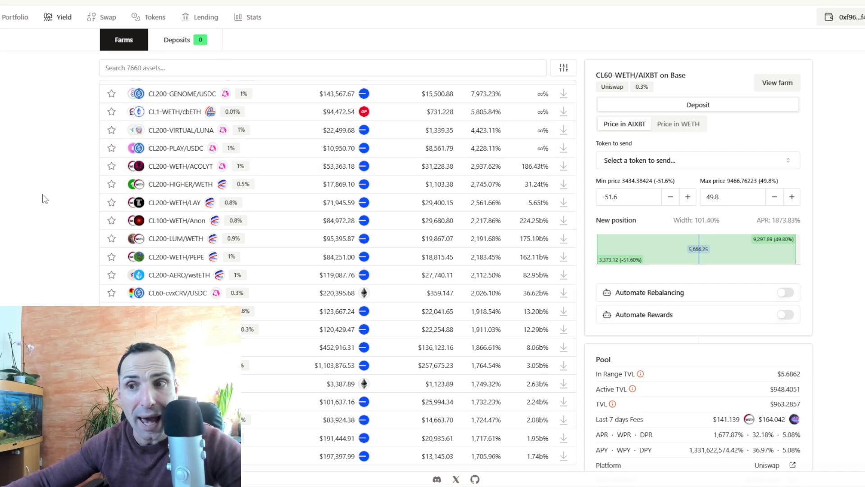
# Switch from the farm list to DefiLlama and examine the total value locked across chains in its chains table
pyautogui.scroll(-2, 41, 199)
pyautogui.scroll(3, 85, 251)
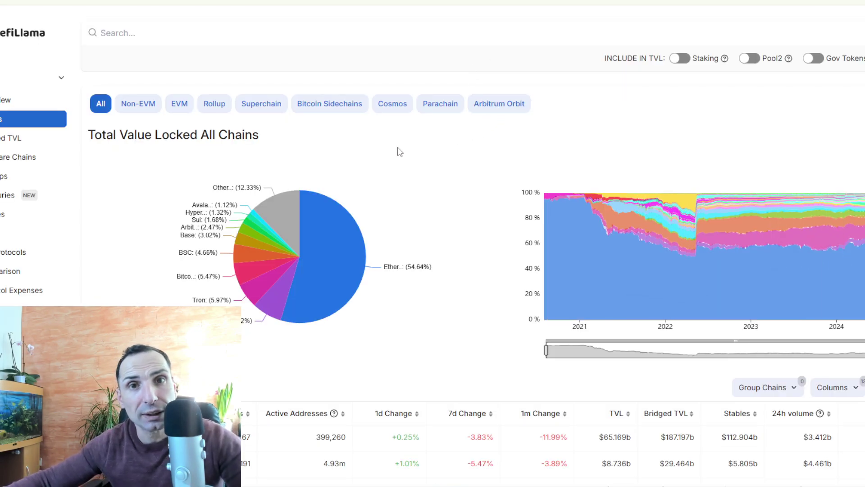
pyautogui.scroll(-3, 395, 152)
pyautogui.scroll(-4, 392, 154)
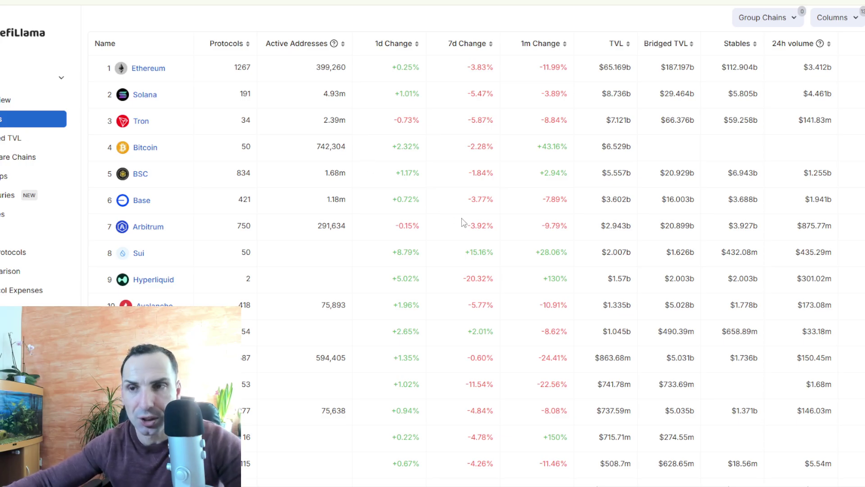
pyautogui.scroll(2, 563, 198)
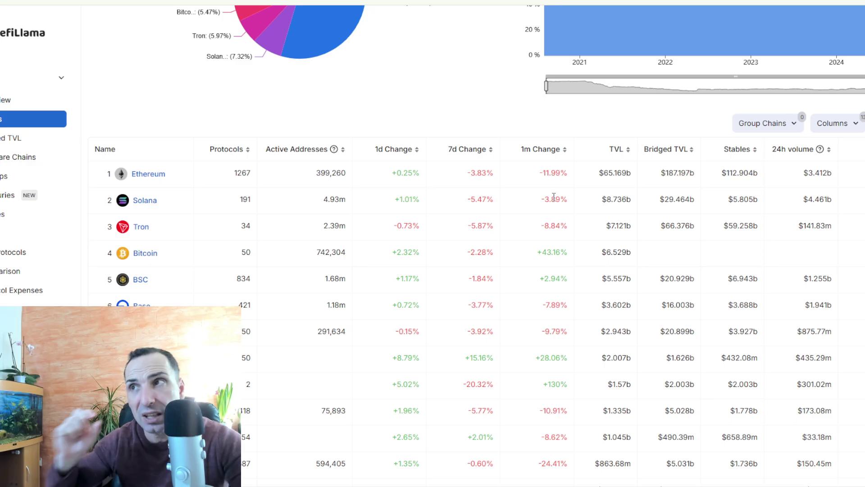
# Browse the high-APR farms in vfat's list and return to DefiLlama to compare its chain rankings
pyautogui.hotkey('ctrl', 'Tab')
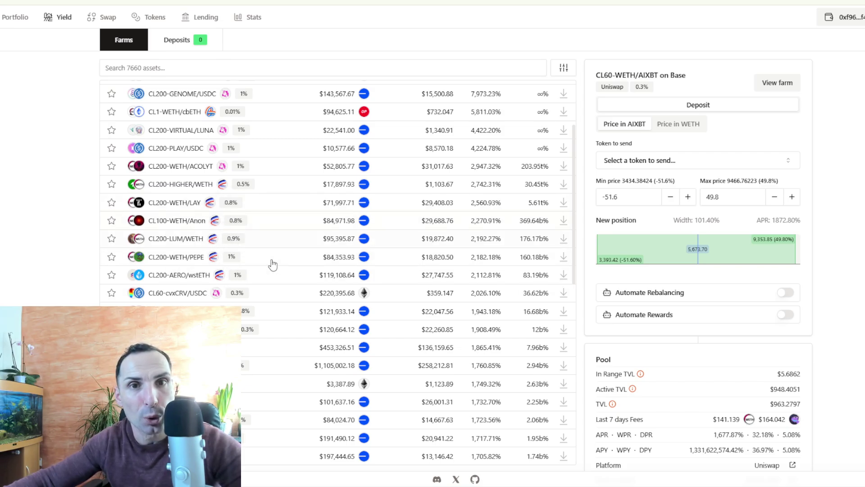
pyautogui.scroll(-2, 112, 242)
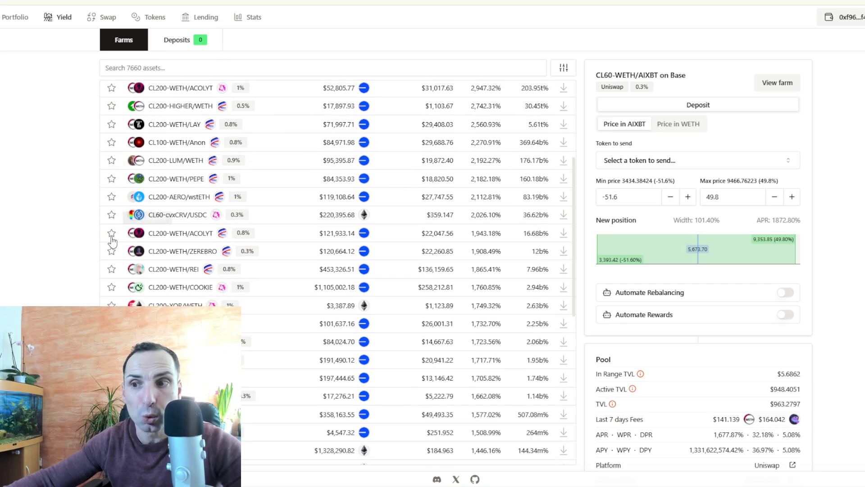
pyautogui.scroll(-1, 112, 242)
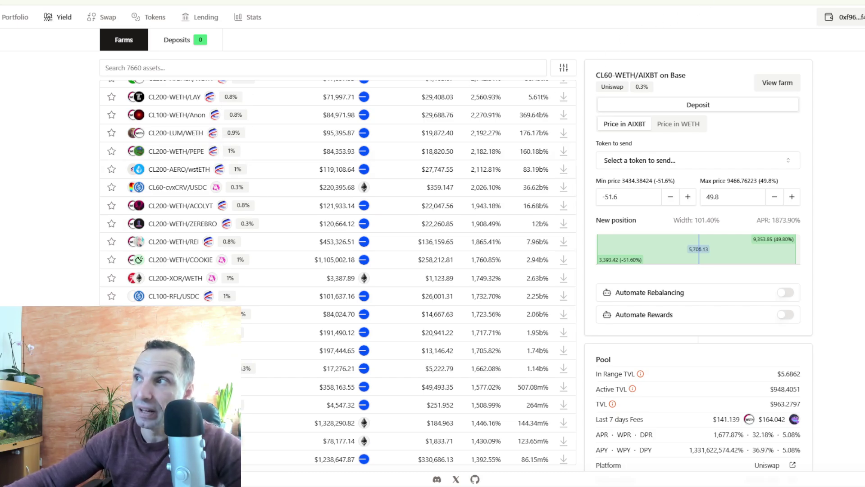
pyautogui.click(793, 1)
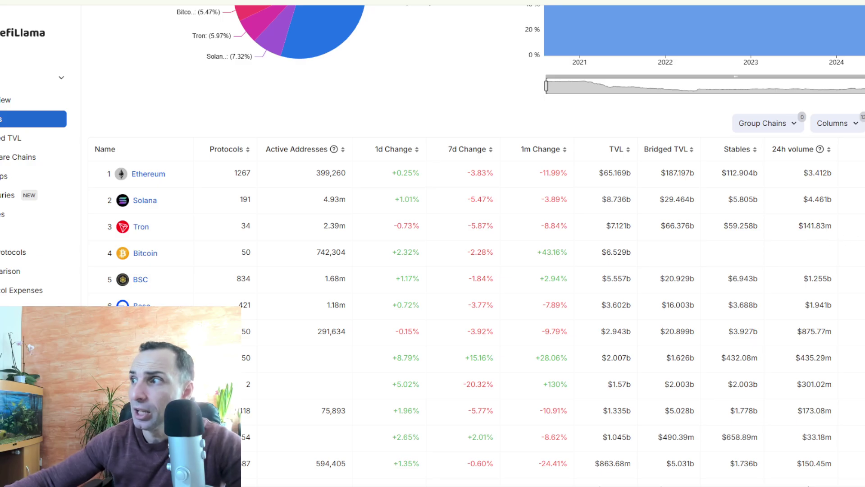
pyautogui.scroll(-2, 480, 246)
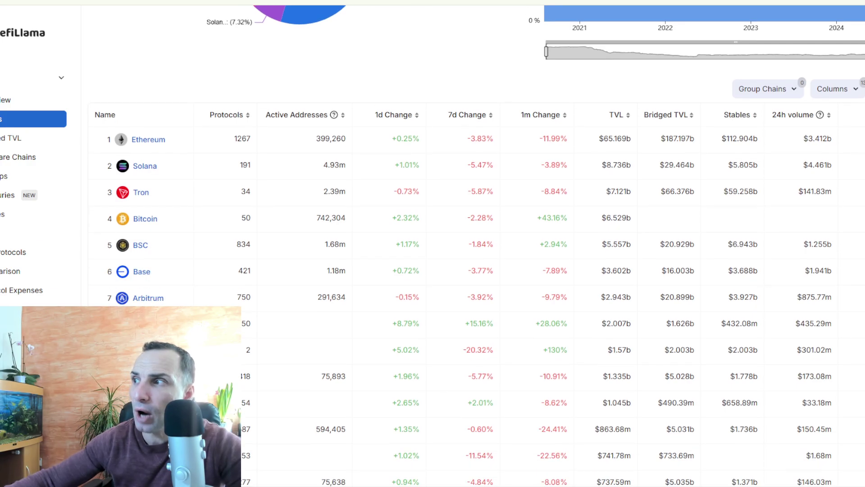
# Switch to CoinGecko and look through the cryptocurrency prices by market cap
pyautogui.hotkey('alt', 'Tab')
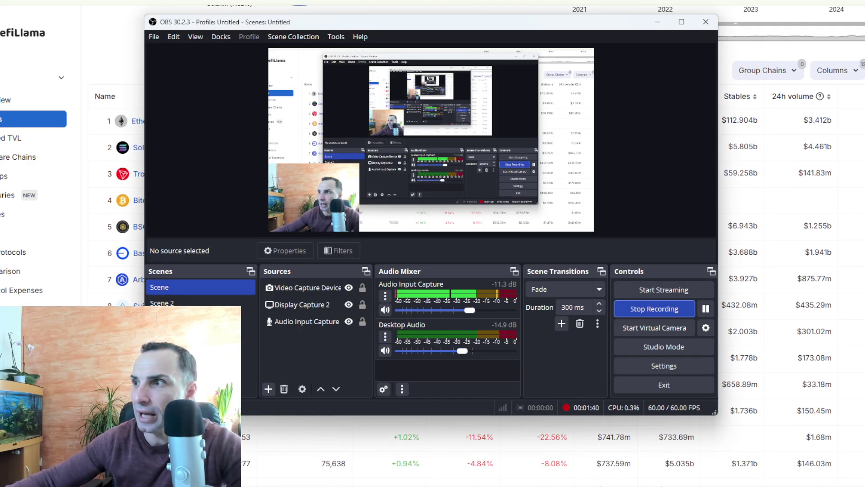
pyautogui.hotkey('alt', 'Tab')
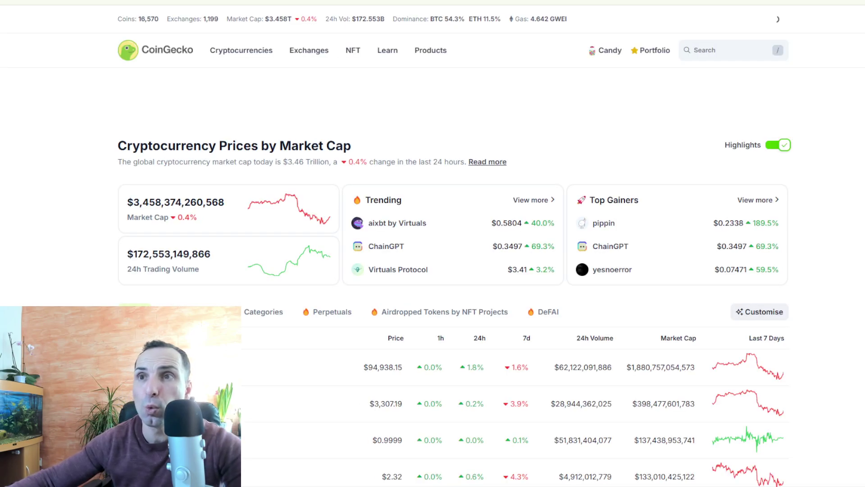
pyautogui.scroll(-3, 118, 225)
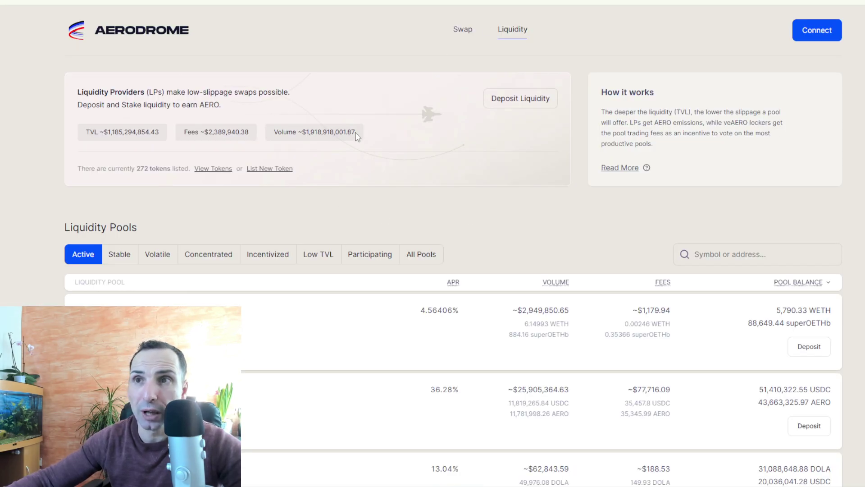
# Filter Aerodrome's liquidity pools to the Volatile type and sort them by APR, highest first
pyautogui.scroll(-6, 8, 122)
pyautogui.scroll(3, 60, 159)
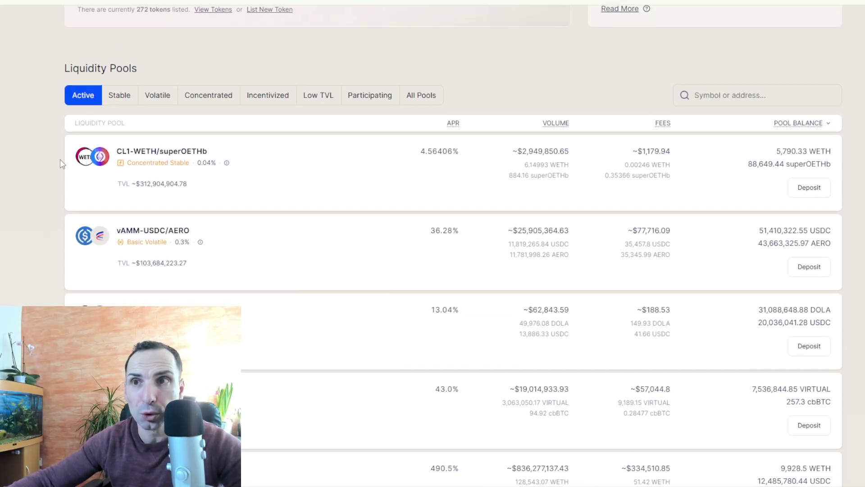
pyautogui.click(151, 98)
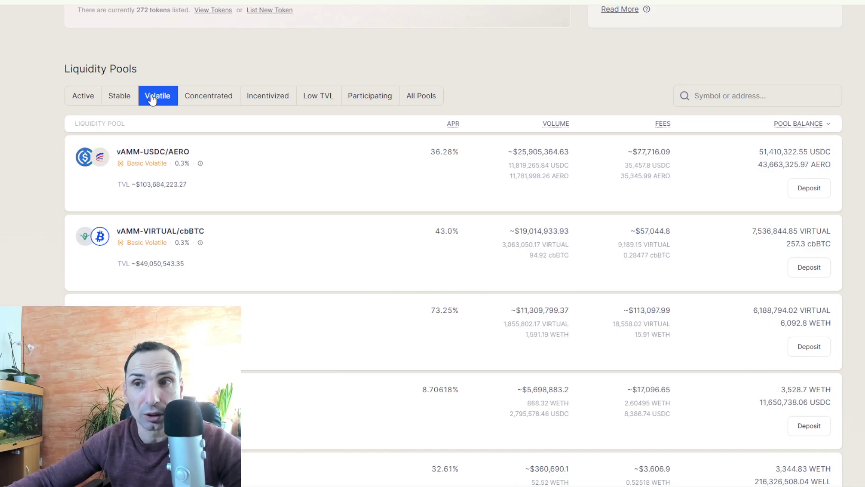
pyautogui.scroll(-2, 97, 159)
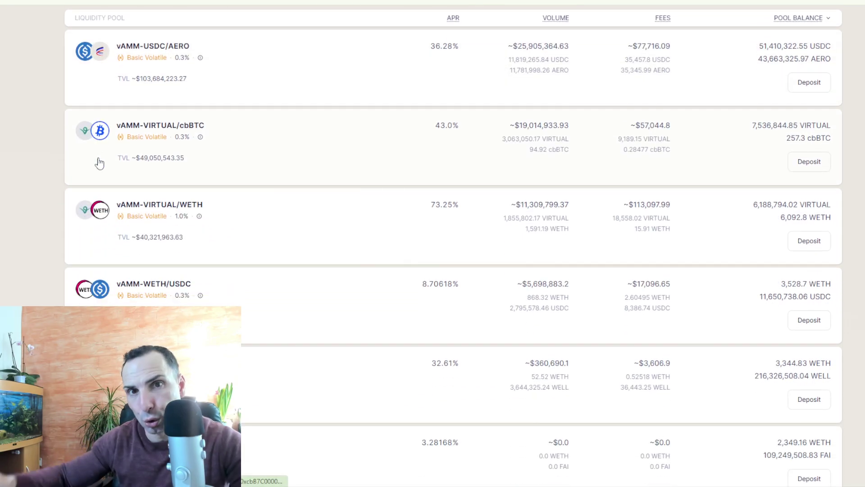
pyautogui.scroll(2, 284, 188)
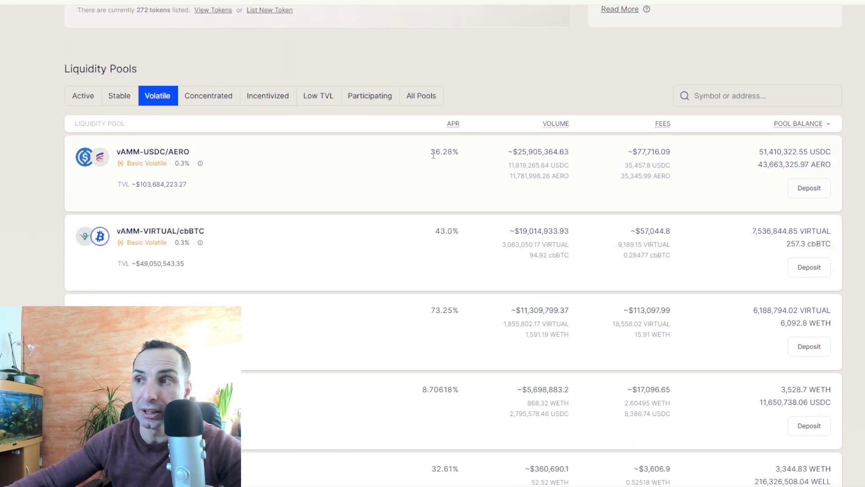
pyautogui.scroll(-2, 437, 349)
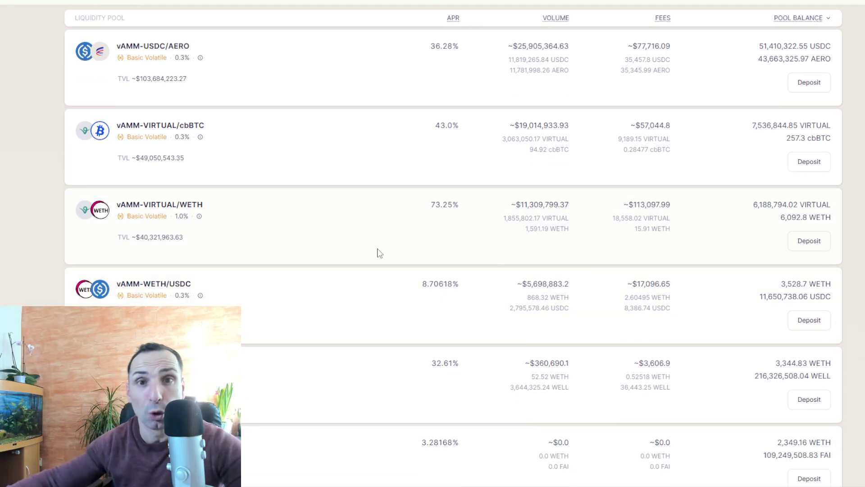
pyautogui.scroll(3, 383, 245)
pyautogui.click(445, 176)
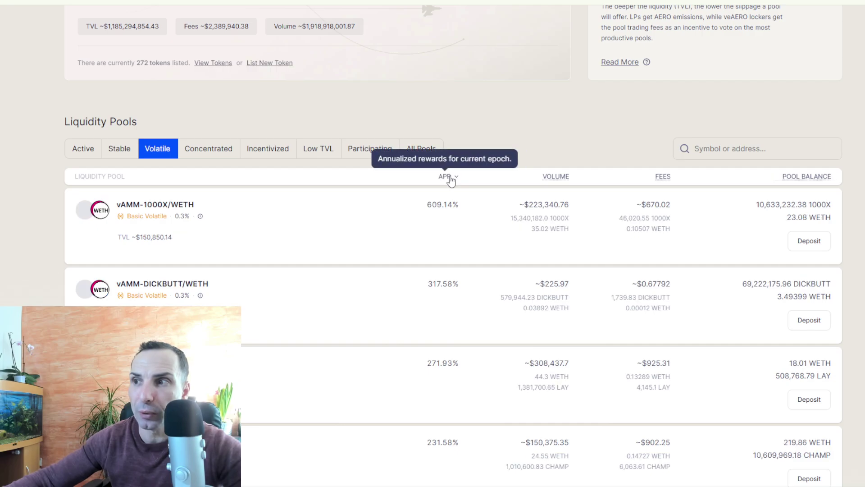
# Examine the TVL, APR, volume and fees of the volatile pools down the sorted list
pyautogui.scroll(-2, 180, 217)
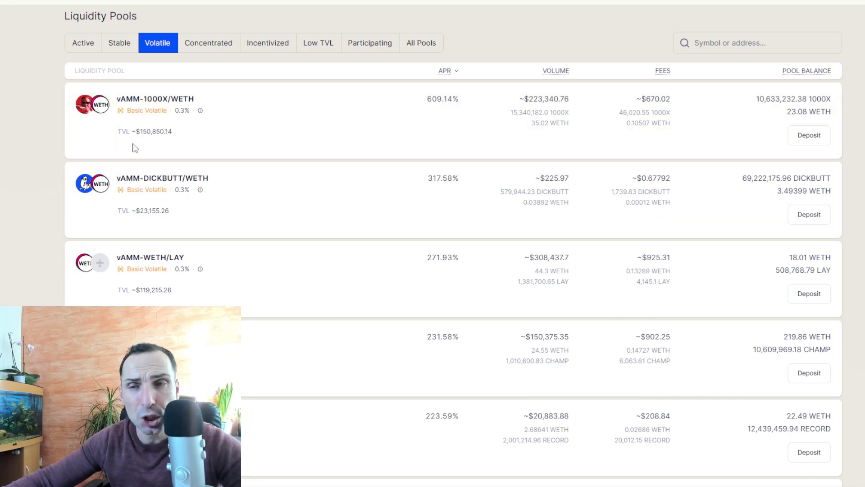
pyautogui.scroll(-3, 31, 136)
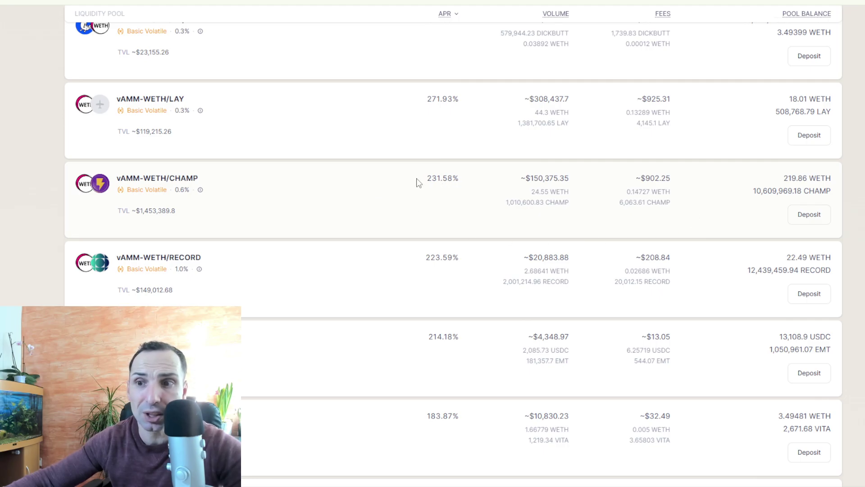
pyautogui.scroll(-3, 135, 131)
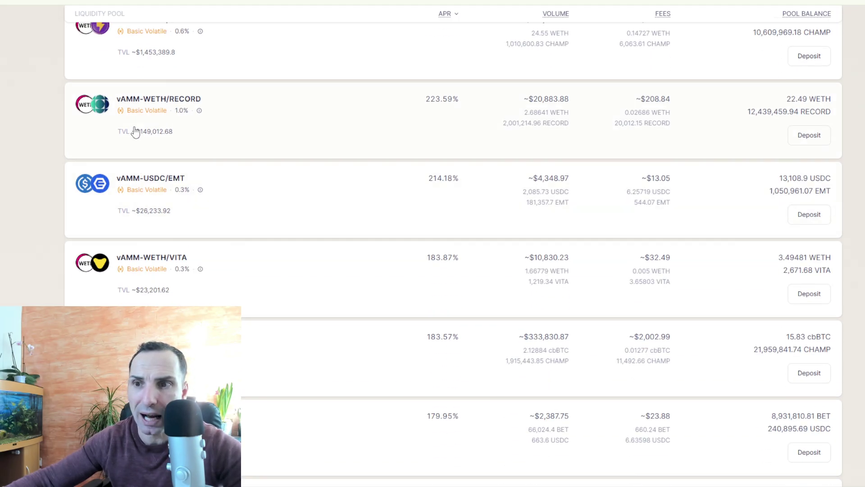
pyautogui.scroll(-2, 32, 167)
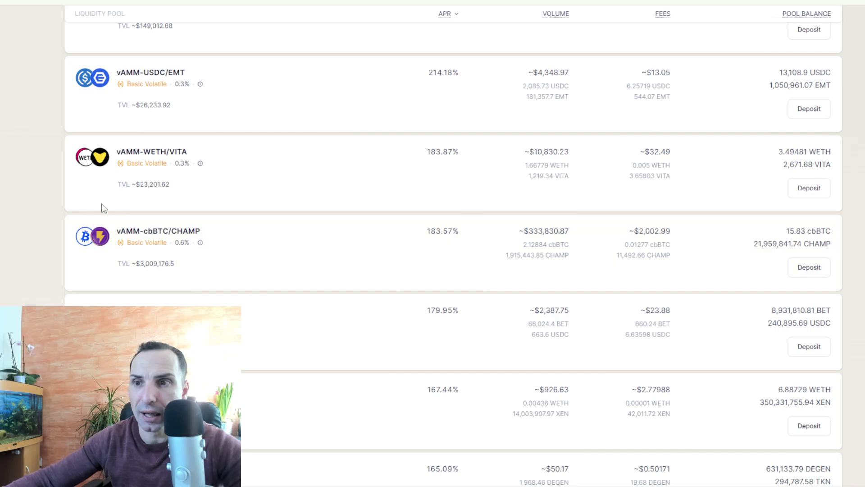
pyautogui.scroll(-2, 86, 200)
pyautogui.scroll(-2, 81, 179)
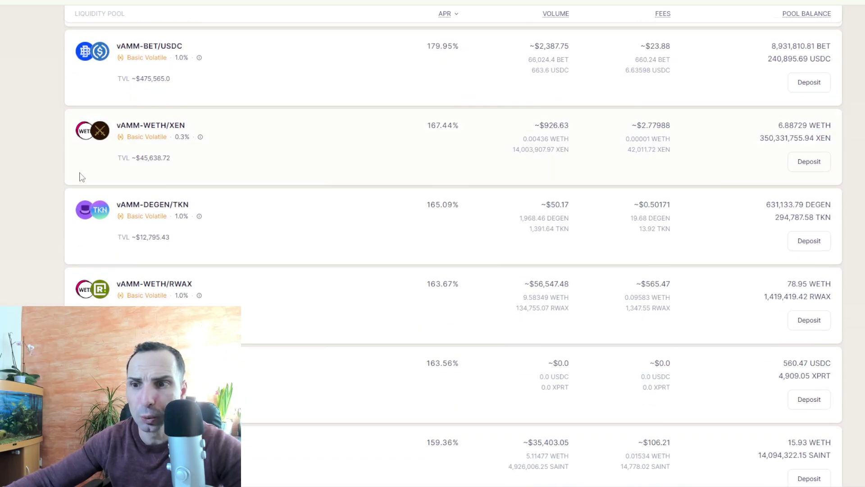
pyautogui.scroll(-3, 81, 176)
pyautogui.scroll(-2, 81, 175)
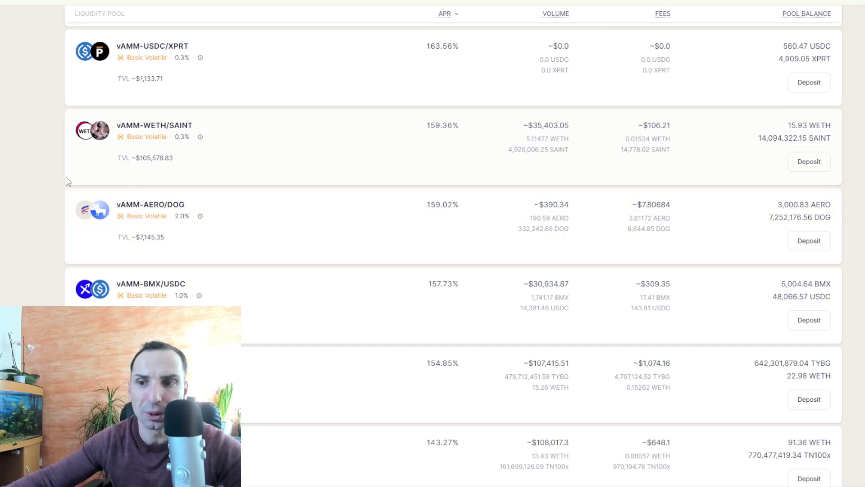
pyautogui.scroll(5, 68, 181)
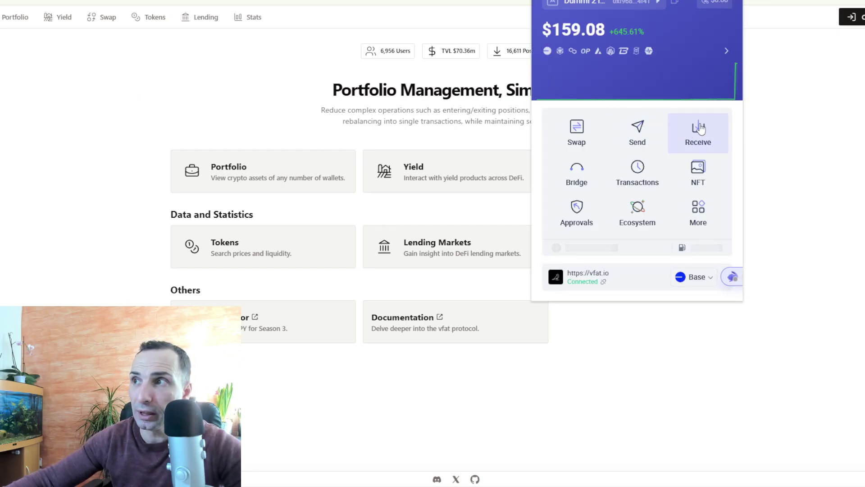
# Close the wallet overview and connect the wallet to vfat.io
pyautogui.click(800, 94)
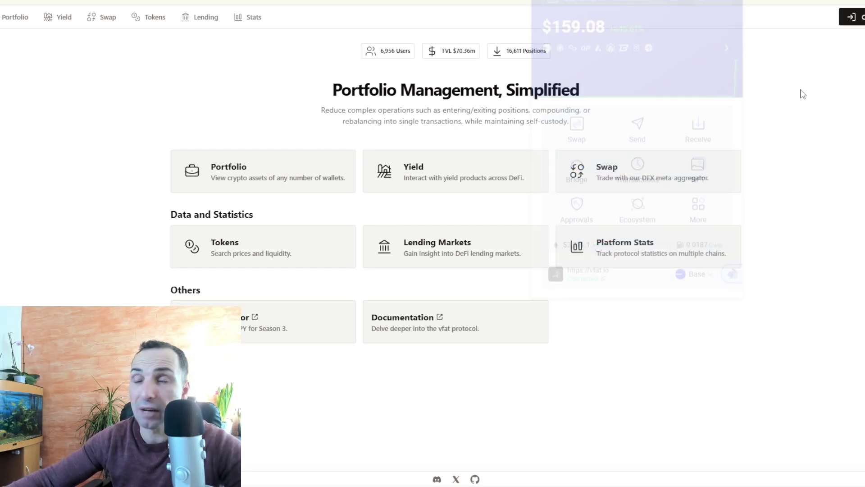
pyautogui.click(842, 20)
pyautogui.click(575, 200)
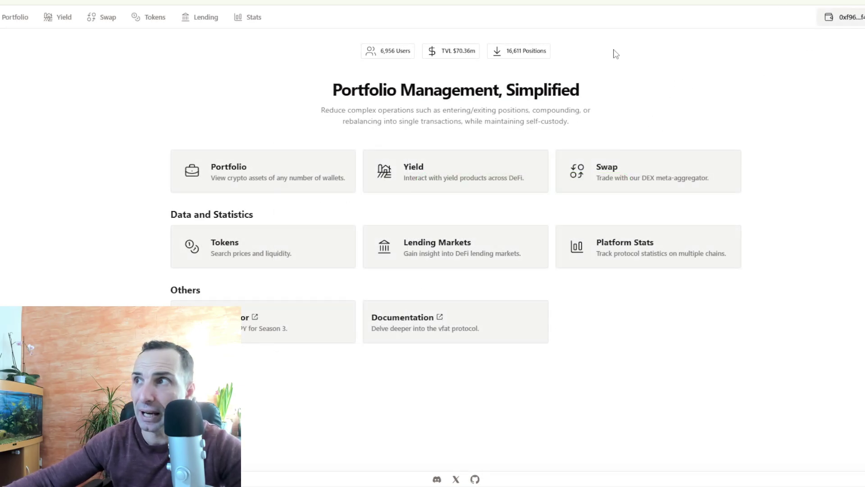
# Open the Yield farms and filter the list to the Base and OP (Optimism) chains
pyautogui.click(57, 17)
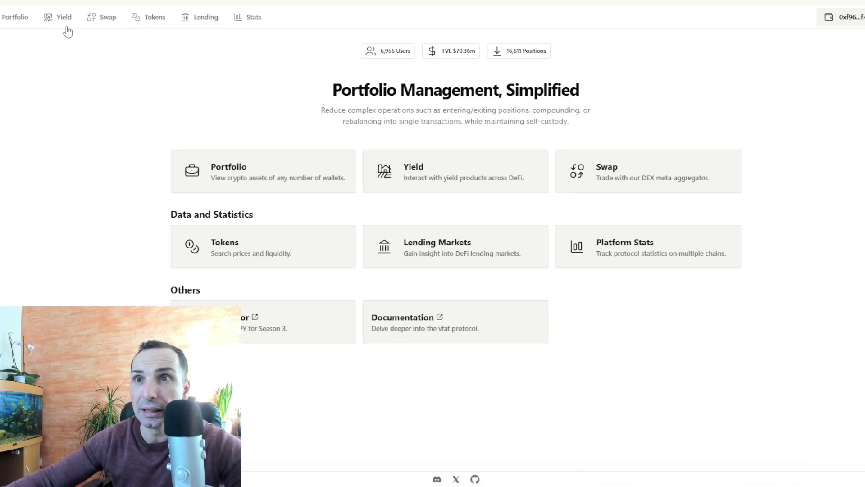
pyautogui.click(66, 19)
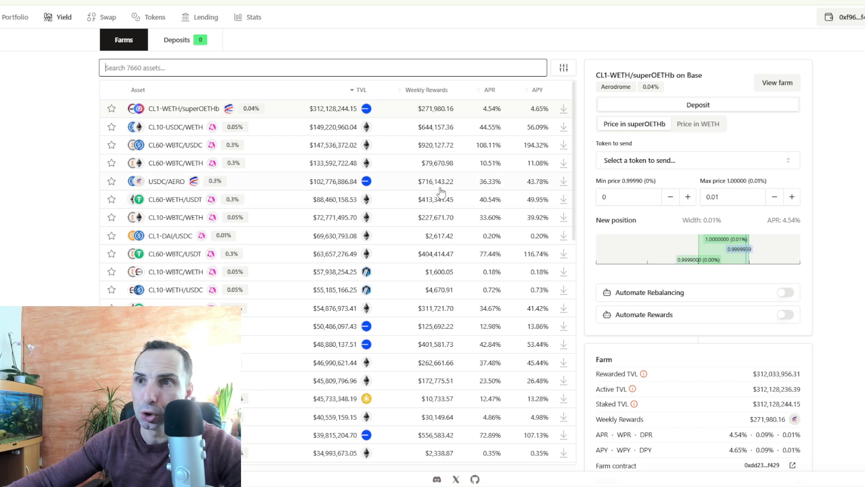
pyautogui.click(563, 70)
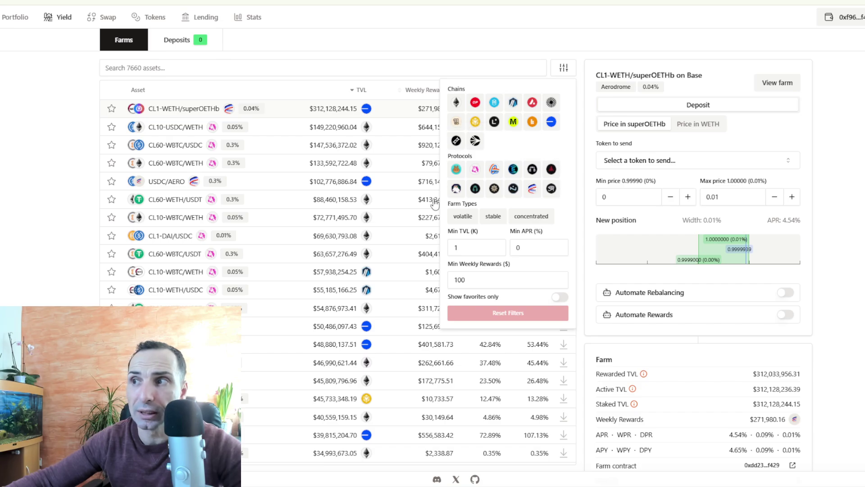
pyautogui.click(551, 122)
pyautogui.click(475, 102)
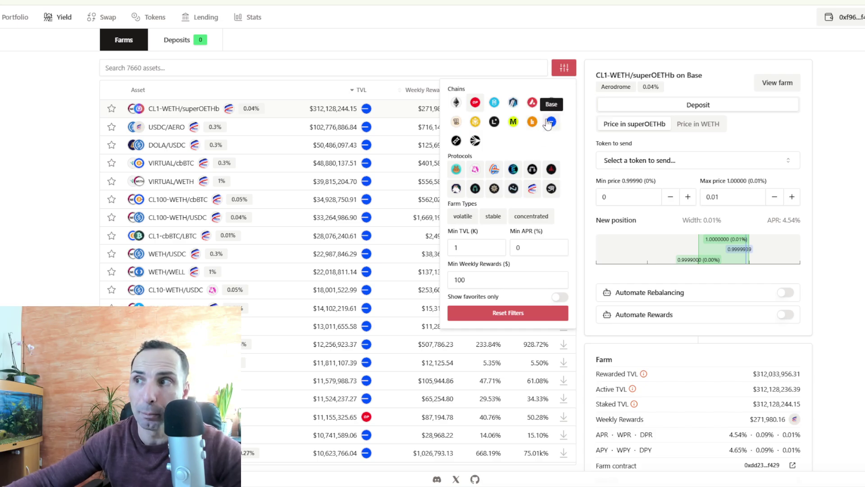
pyautogui.click(45, 157)
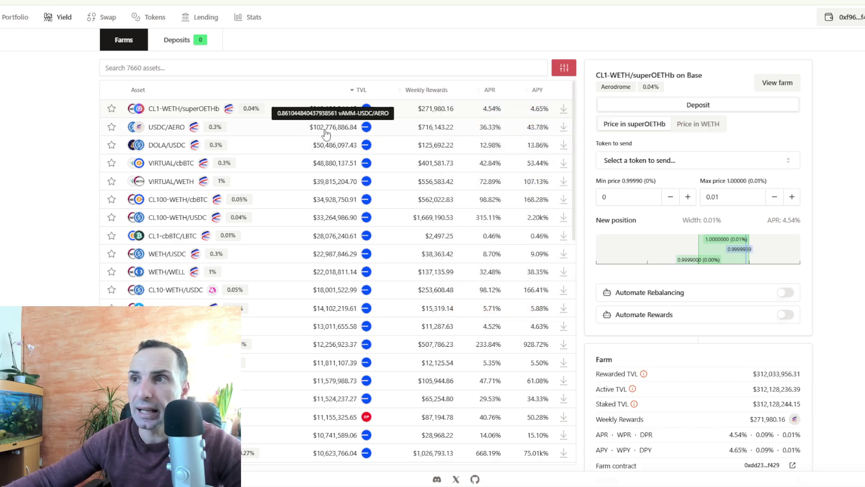
# Sort the filtered farms by weekly rewards, switch the sorting to highest APR, and review the list
pyautogui.click(436, 90)
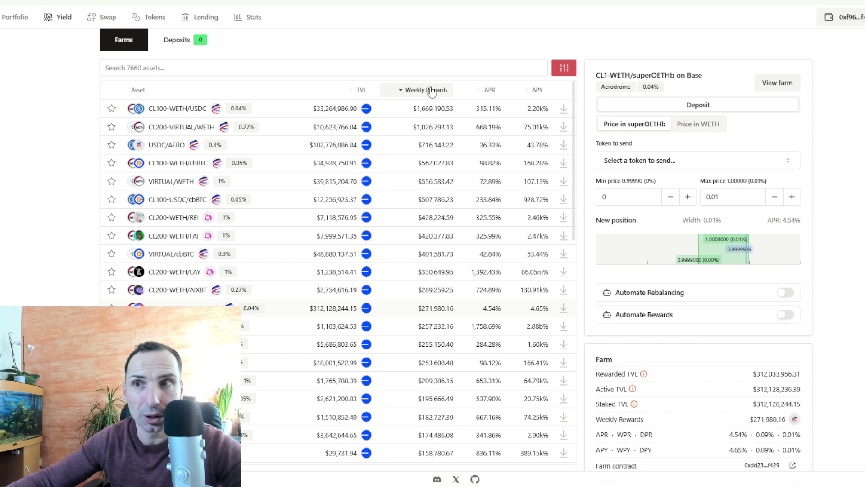
pyautogui.click(489, 90)
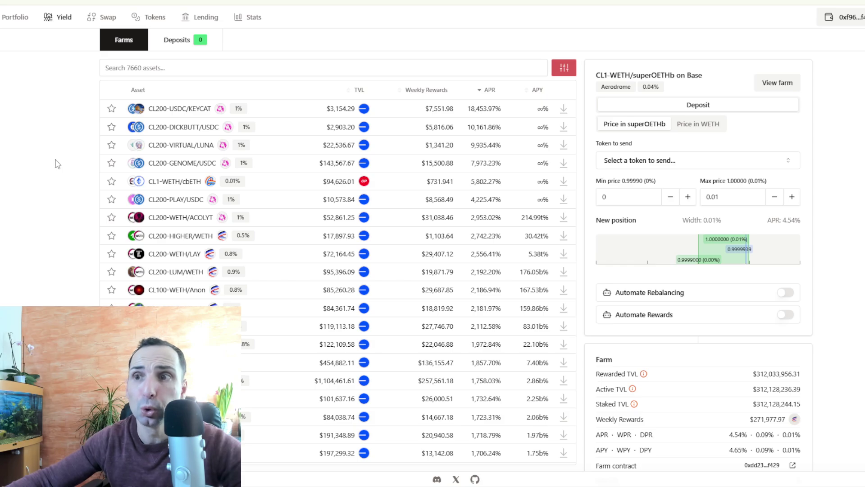
pyautogui.scroll(-3, 48, 162)
pyautogui.scroll(3, 42, 163)
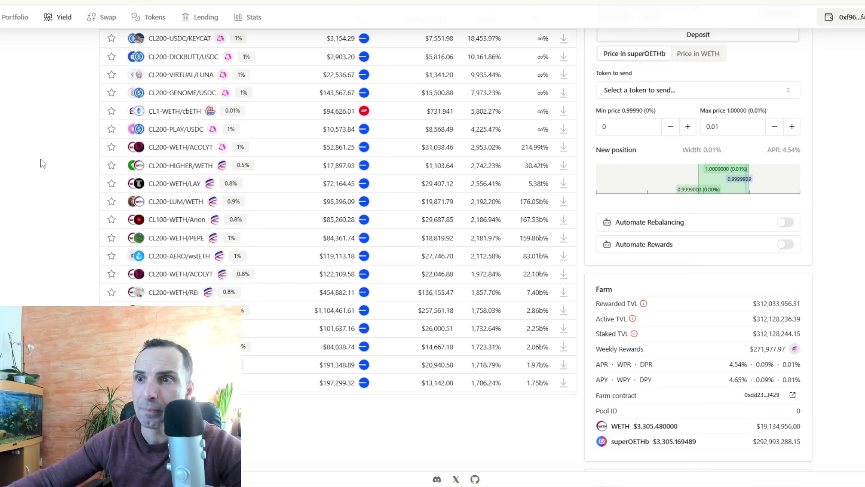
# Search the farm list for sui, then replace the search with doge
pyautogui.click(453, 68)
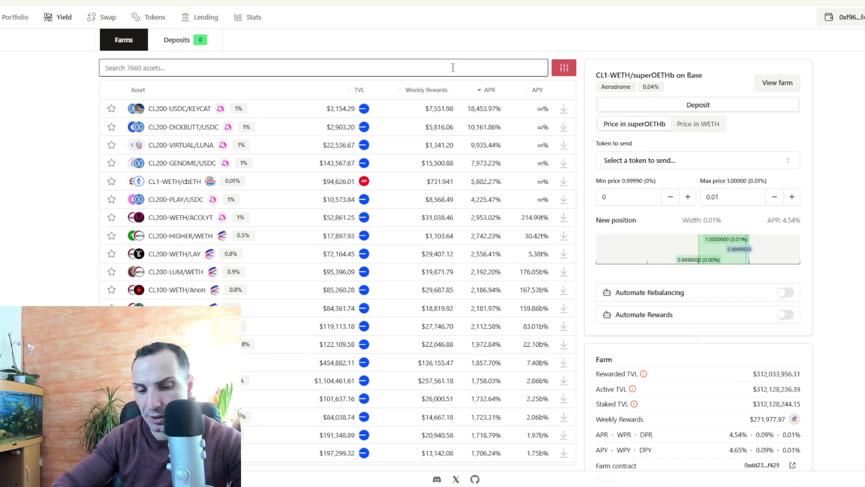
pyautogui.write('sui')
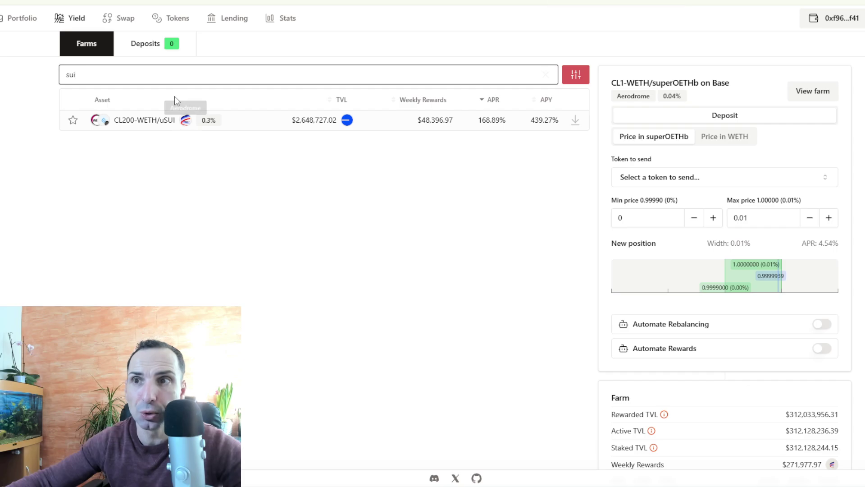
pyautogui.press('BackSpace')
pyautogui.press('BackSpace')
pyautogui.press('BackSpace')
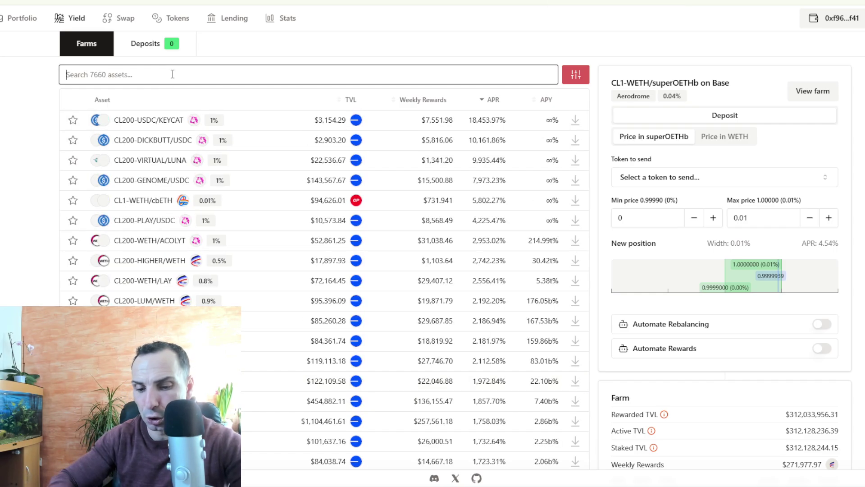
pyautogui.write('doge')
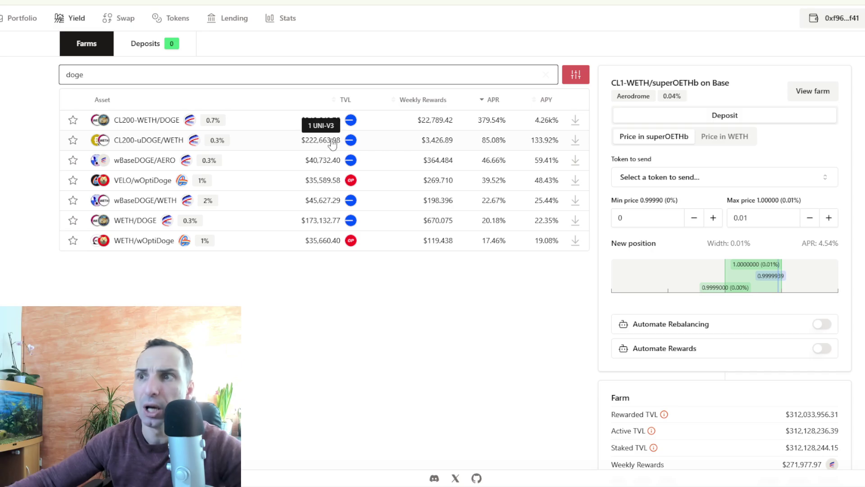
# Replace the farm search with link
pyautogui.press('BackSpace')
pyautogui.press('BackSpace')
pyautogui.press('BackSpace')
pyautogui.press('BackSpace')
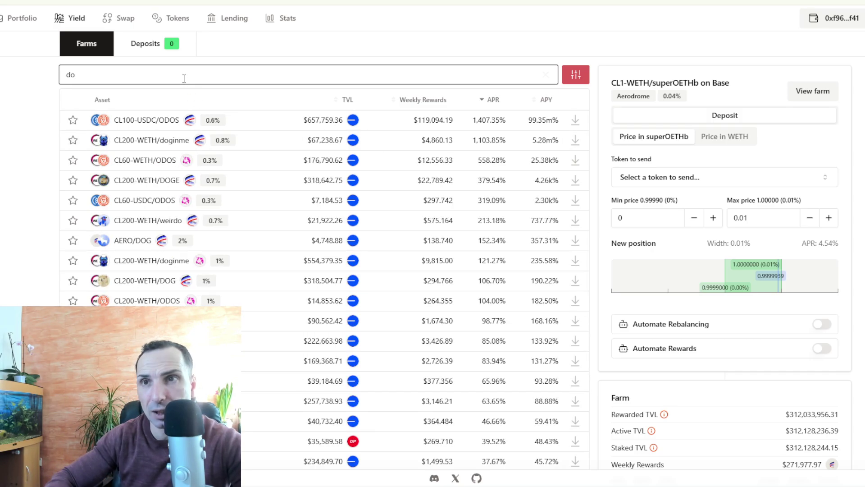
pyautogui.write('link')
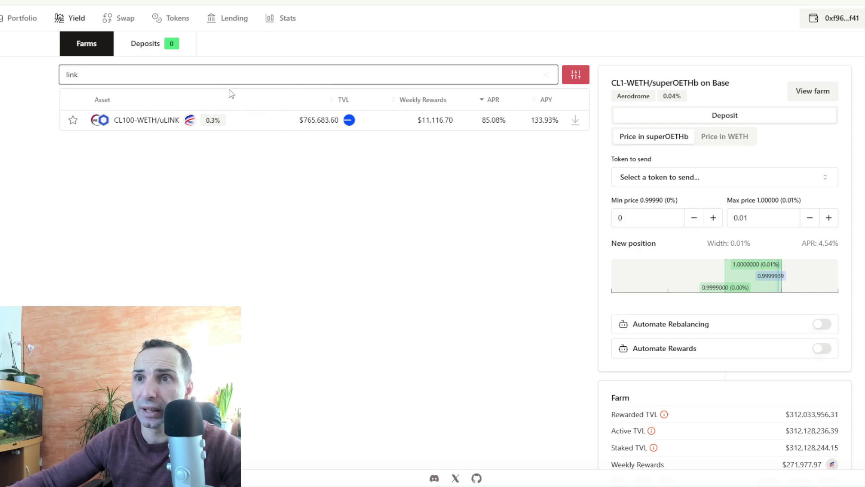
# Change the farm search to ai and look into the Aerodrome 0.27% CL200-WETH/AIXBT farm on Base
pyautogui.press('BackSpace')
pyautogui.press('BackSpace')
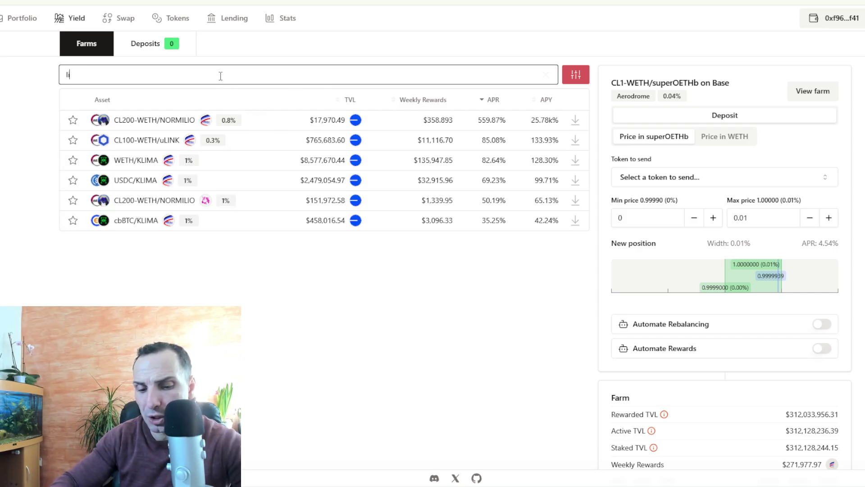
pyautogui.press('BackSpace')
pyautogui.press('BackSpace')
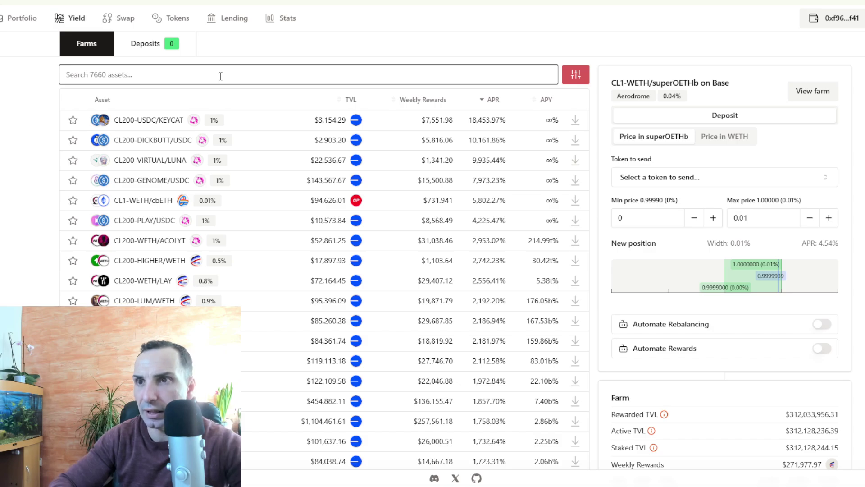
pyautogui.write('ai')
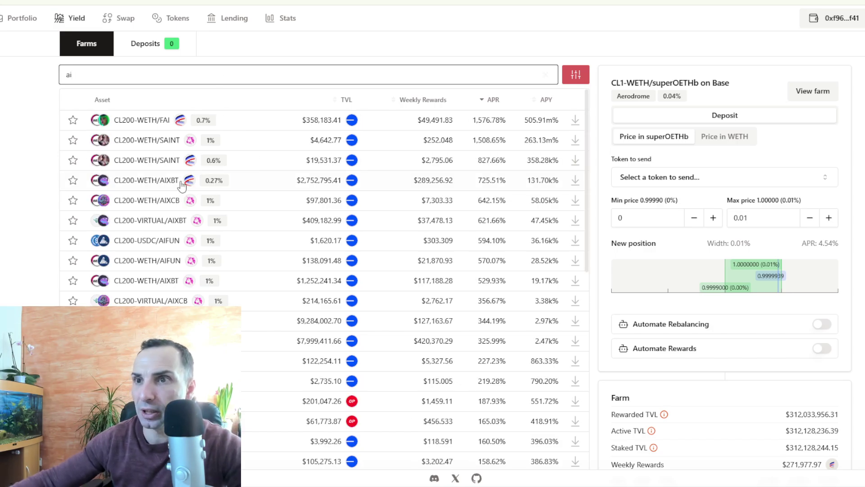
pyautogui.click(404, 187)
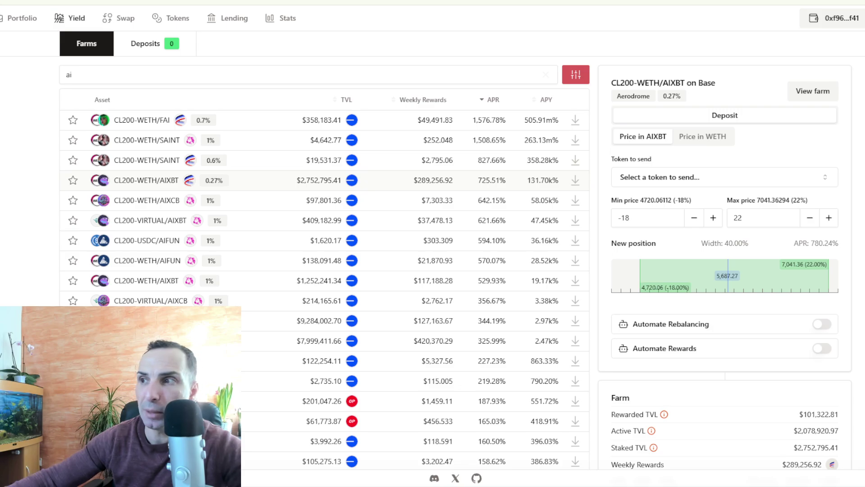
pyautogui.scroll(-2, 325, 243)
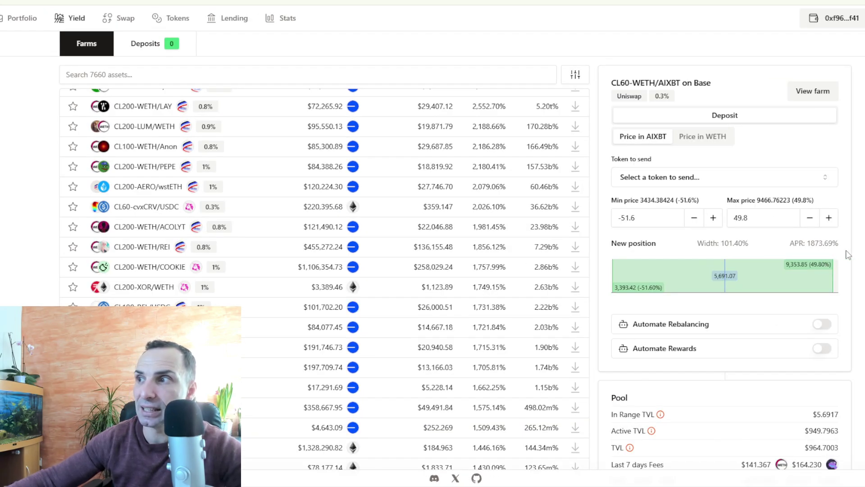
# Try a max price of 48.6% on the Uniswap CL60-WETH/AIXBT position, and reload the page
pyautogui.click(810, 217)
pyautogui.click(810, 218)
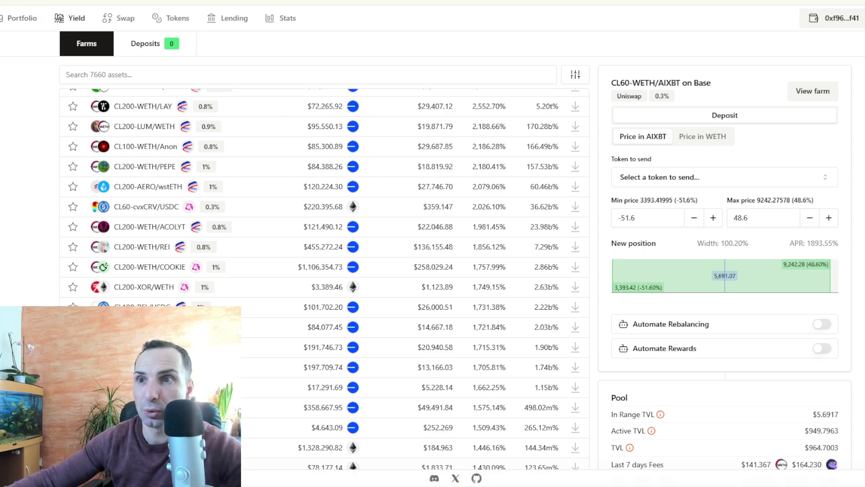
pyautogui.press('F5')
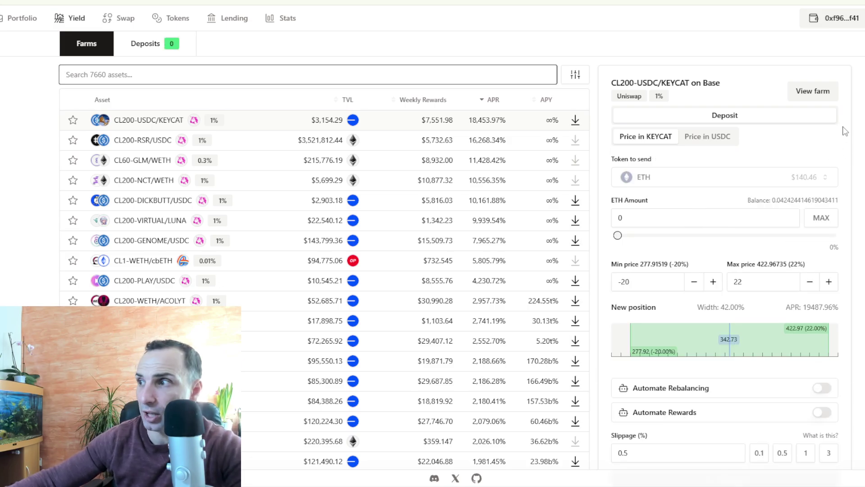
# Test the price range of the CL200-USDC/KEYCAT position by lowering the min price to -22% and returning it to -20%
pyautogui.click(829, 281)
pyautogui.click(829, 281)
pyautogui.click(809, 283)
pyautogui.click(810, 283)
pyautogui.click(694, 281)
pyautogui.click(694, 282)
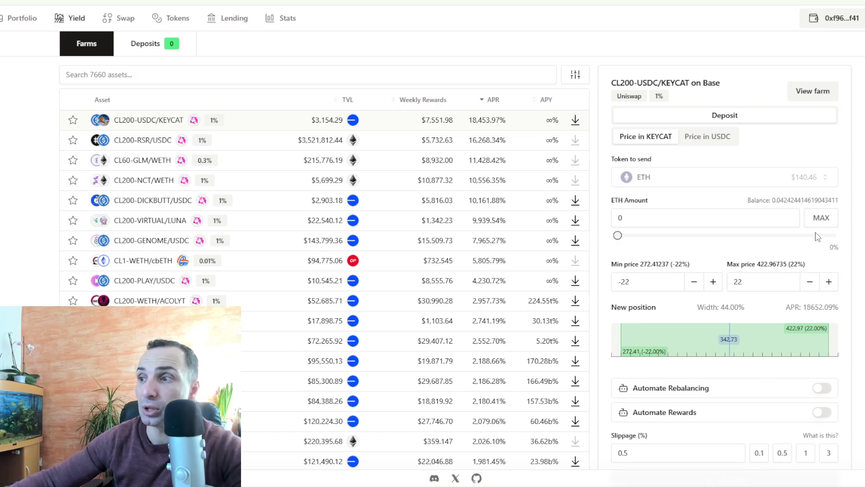
pyautogui.click(712, 282)
pyautogui.click(713, 281)
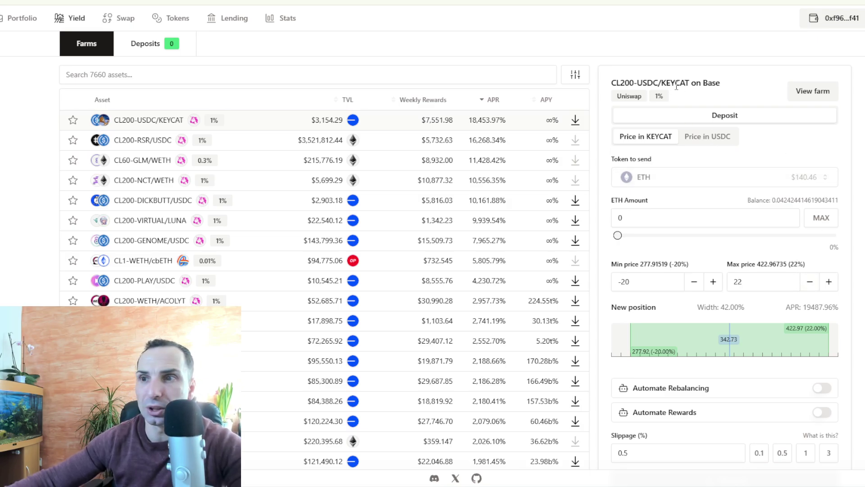
# Search the farms for ai and select the Aerodrome CL200-WETH/AIXBT farm with the 0.27% fee on Base
pyautogui.scroll(-1, 255, 275)
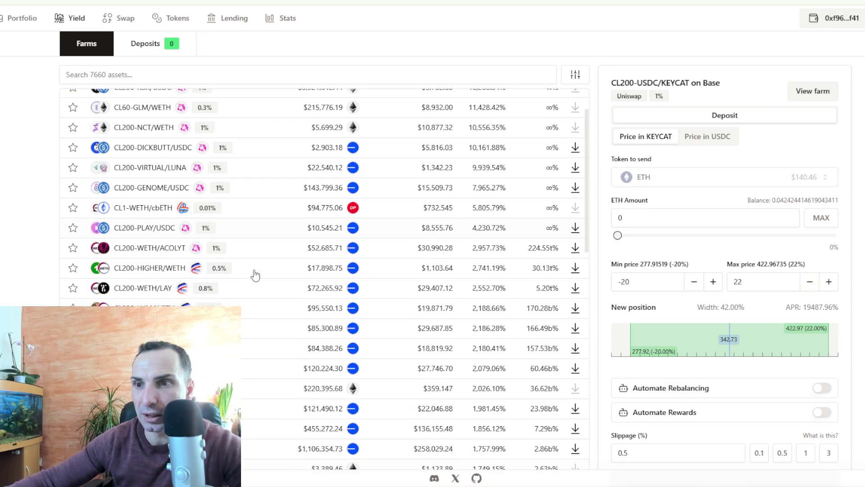
pyautogui.scroll(1, 255, 275)
pyautogui.click(214, 80)
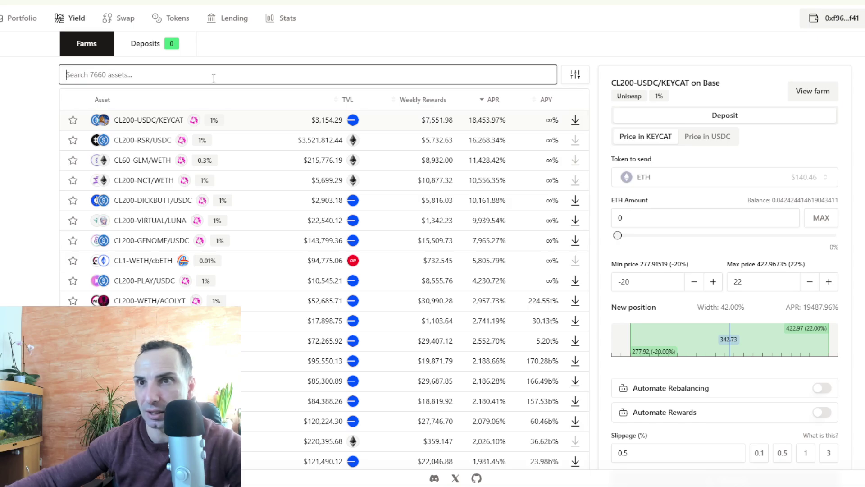
pyautogui.write('ai')
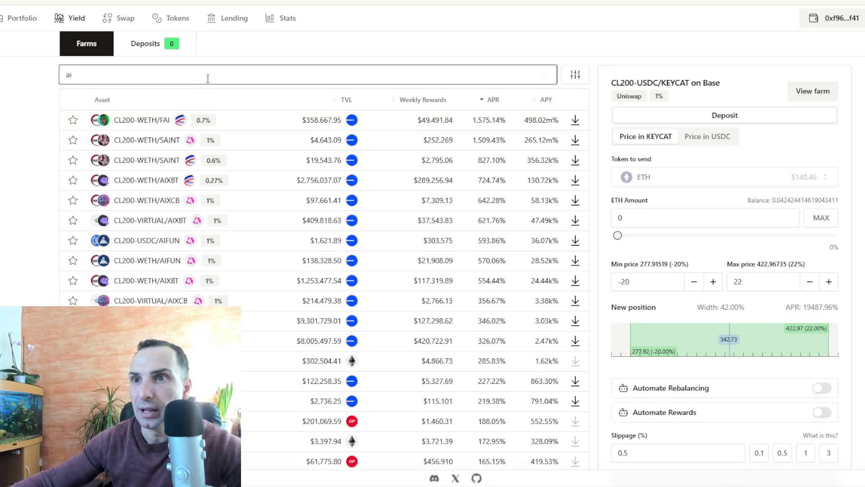
pyautogui.click(263, 184)
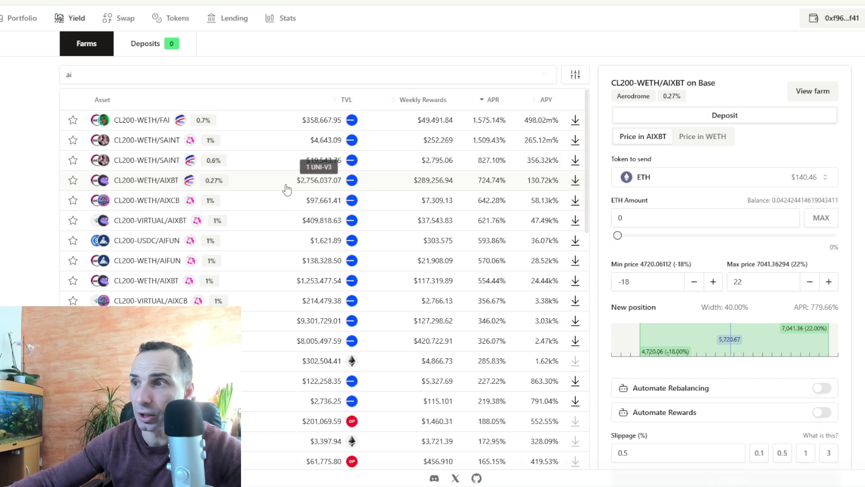
pyautogui.scroll(-1, 433, 243)
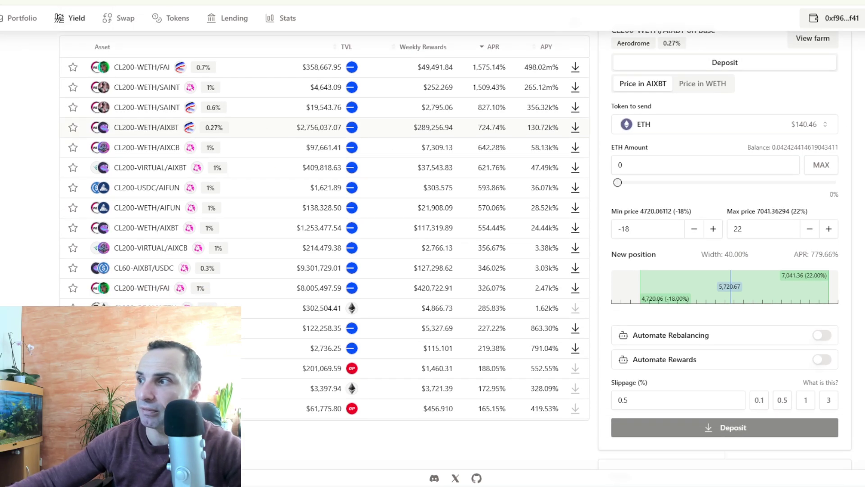
pyautogui.scroll(1, 857, 282)
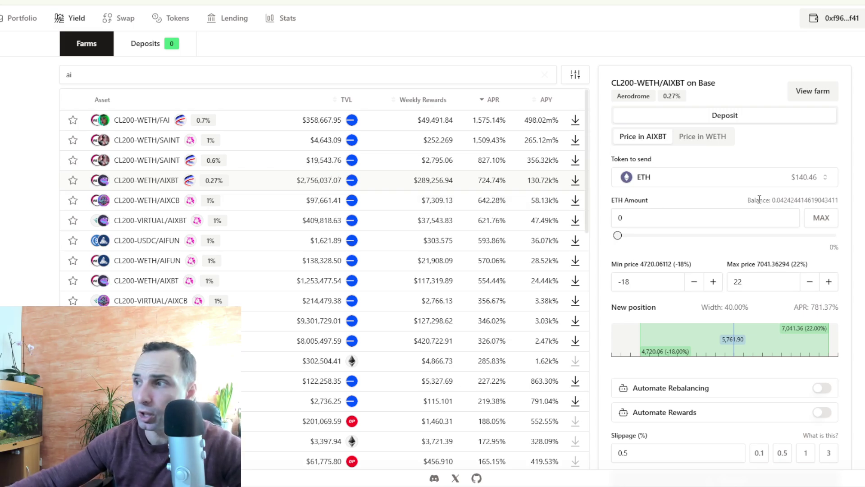
# Raise the max price of the new WETH/AIXBT position to 42%
pyautogui.click(829, 282)
pyautogui.click(829, 282)
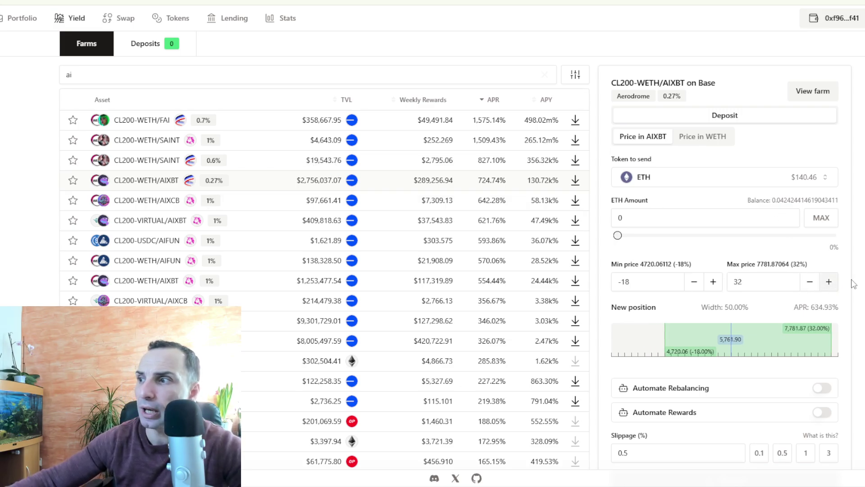
pyautogui.click(829, 282)
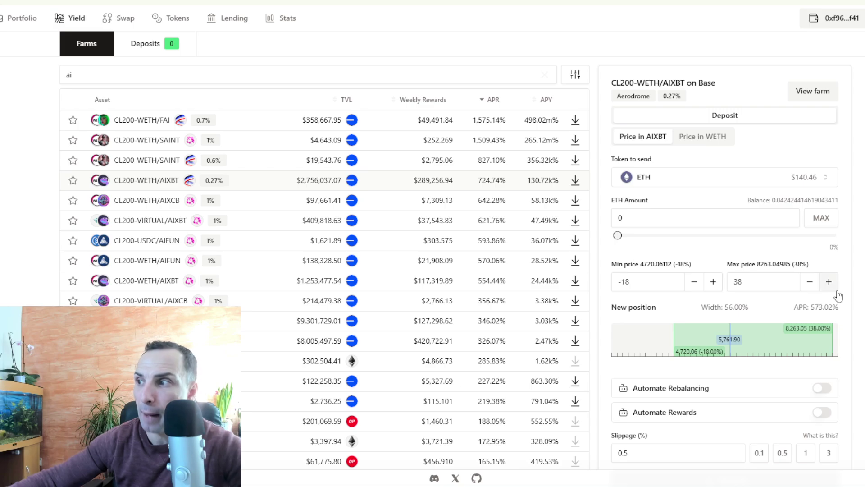
pyautogui.click(829, 282)
# Adjust the min price of the WETH/AIXBT position, ending at -20%
pyautogui.click(713, 282)
pyautogui.click(713, 282)
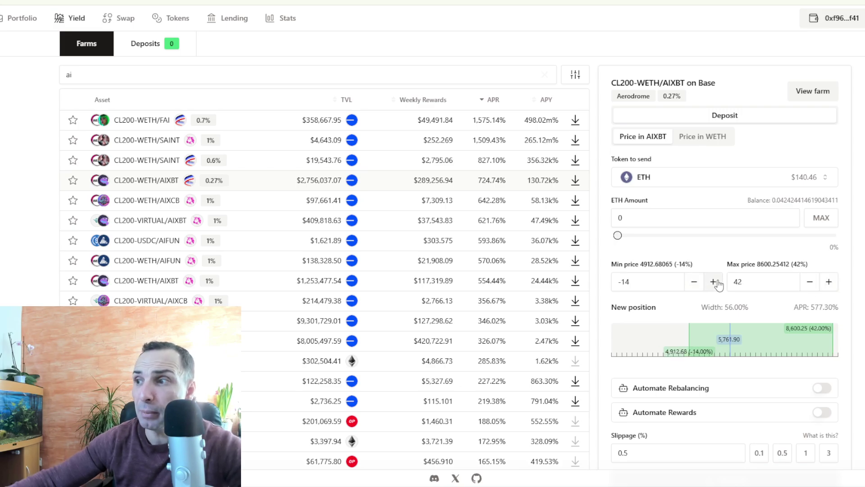
pyautogui.scroll(-2, 766, 246)
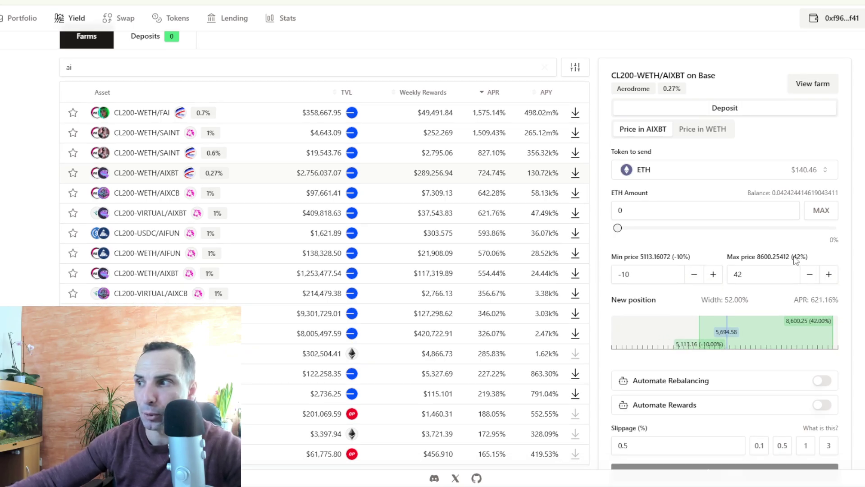
pyautogui.click(694, 229)
pyautogui.click(694, 229)
pyautogui.click(694, 229)
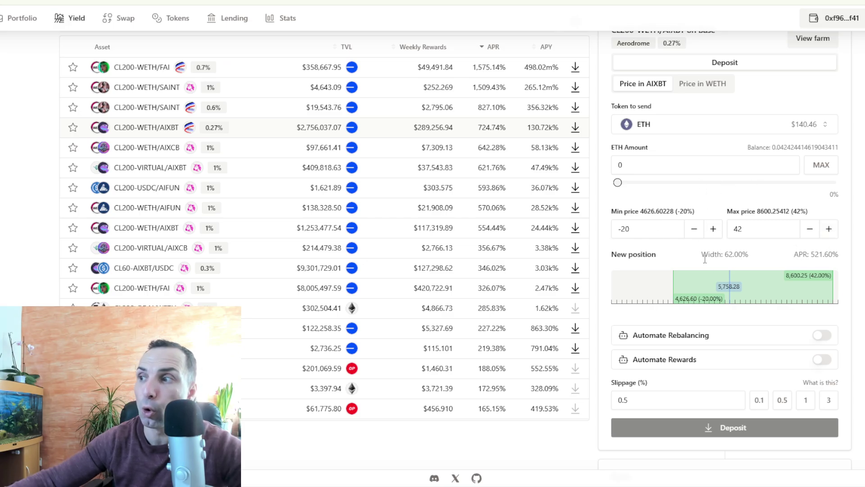
# Choose ETH as the token to send and set the deposit amount to 30% of the balance
pyautogui.scroll(-2, 722, 269)
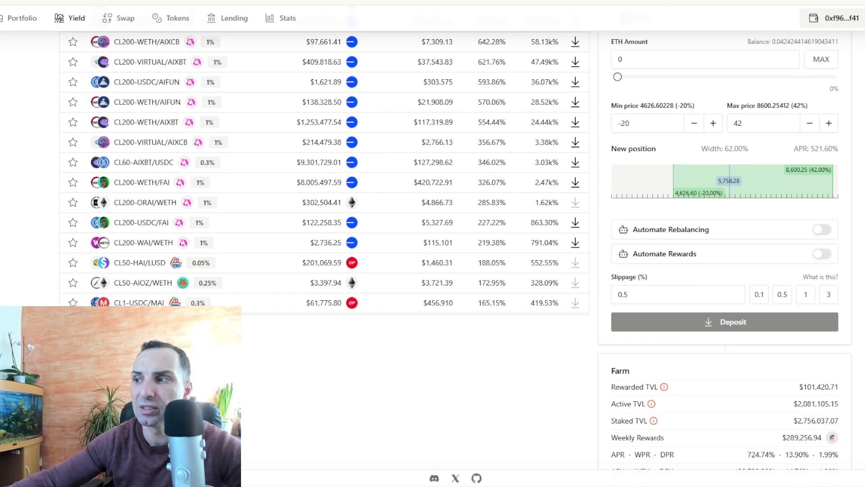
pyautogui.scroll(-3, 723, 269)
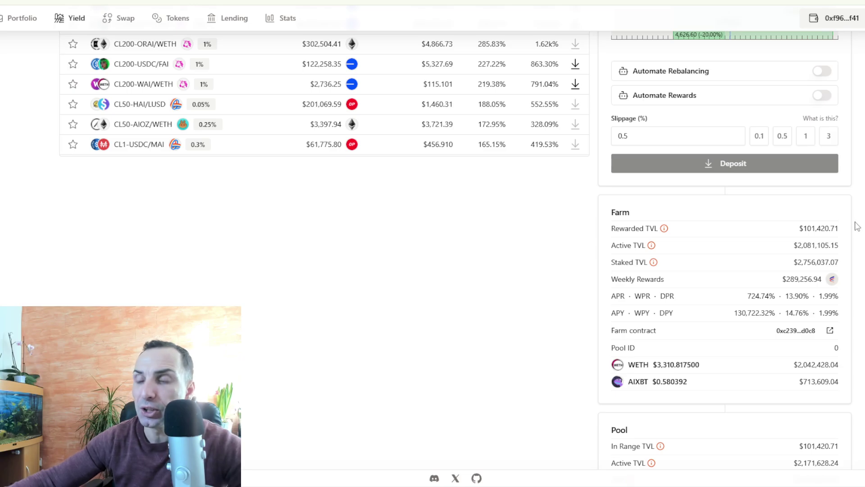
pyautogui.scroll(-1, 853, 224)
pyautogui.scroll(7, 740, 195)
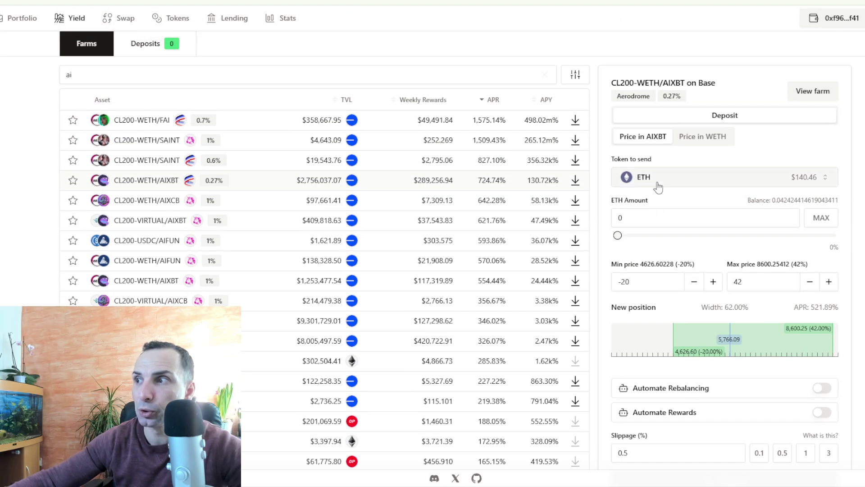
pyautogui.moveTo(628, 240); pyautogui.dragTo(661, 237)
pyautogui.click(814, 177)
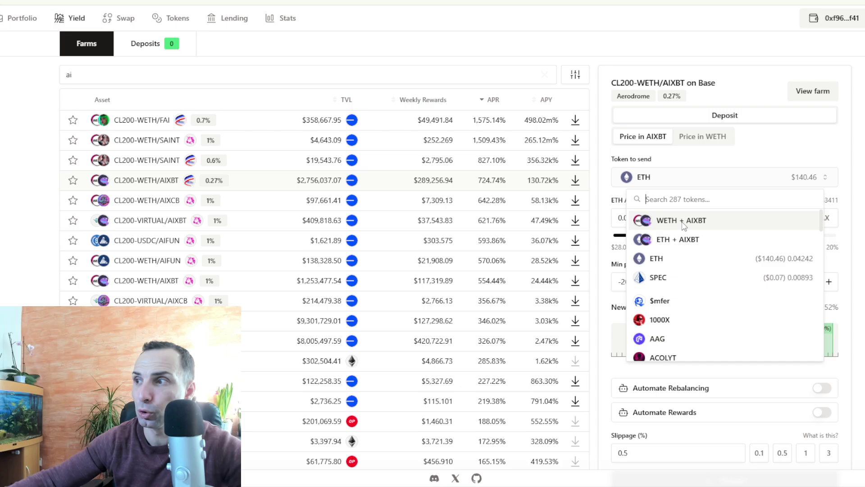
pyautogui.click(755, 258)
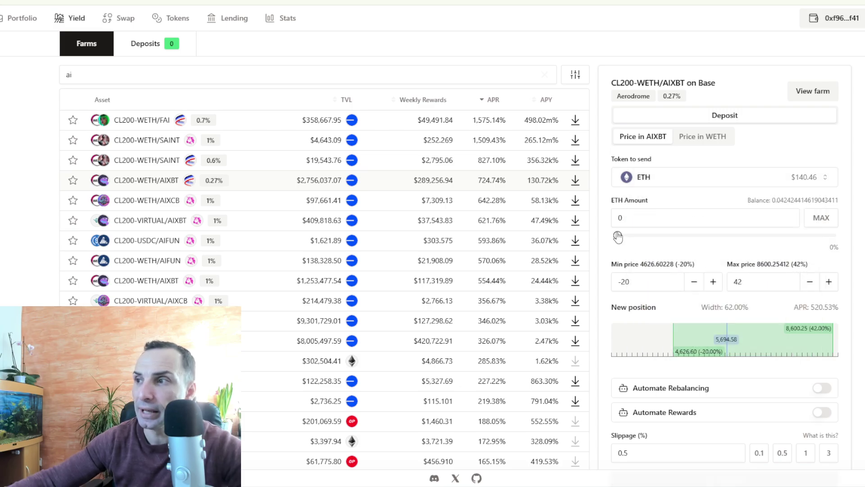
pyautogui.moveTo(618, 236); pyautogui.dragTo(684, 244)
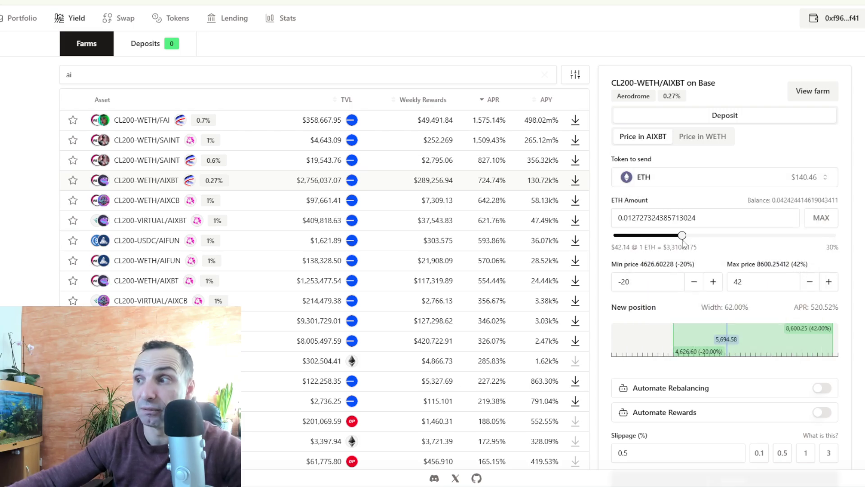
# Review the deposit breakdown with its wrap, swap, liquidity, stake and fee lines, and the farm's statistics
pyautogui.scroll(-5, 861, 248)
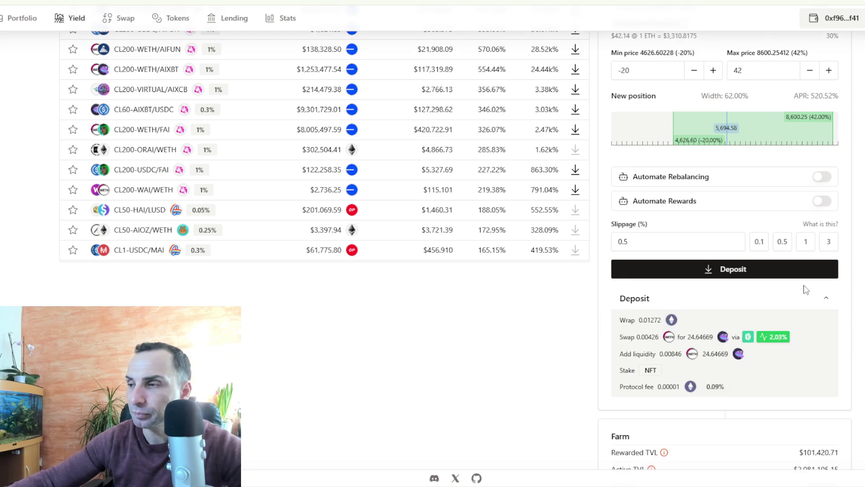
pyautogui.scroll(-1, 781, 326)
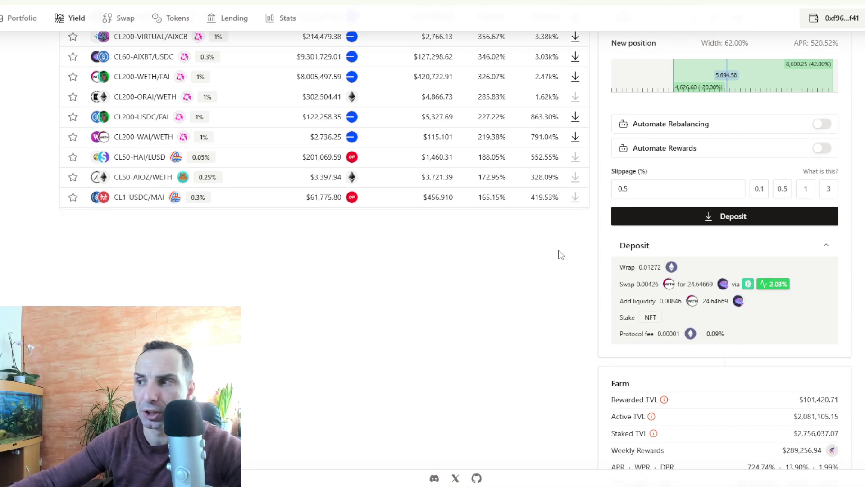
pyautogui.scroll(-2, 818, 148)
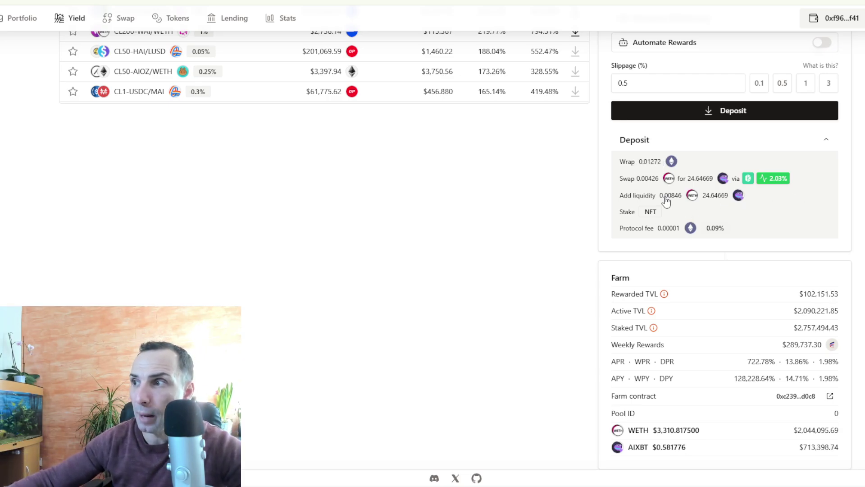
# Lower the min price of the new WETH/AIXBT position to -42%
pyautogui.moveTo(720, 203)
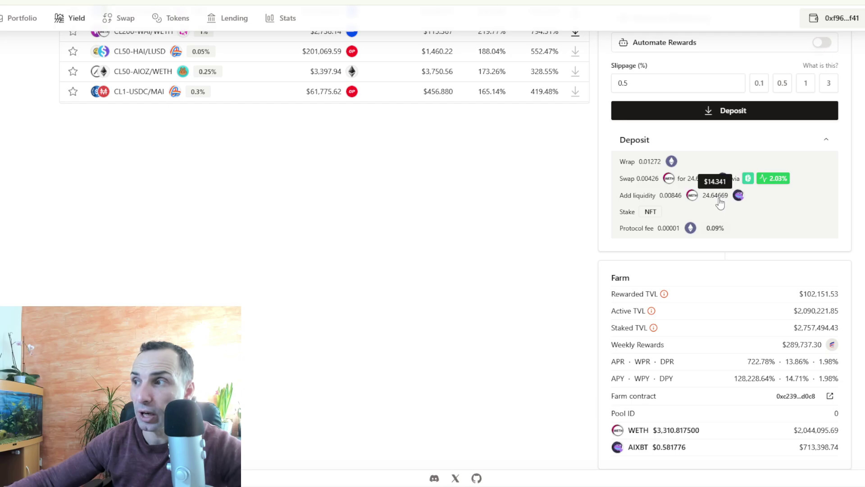
pyautogui.moveTo(667, 204)
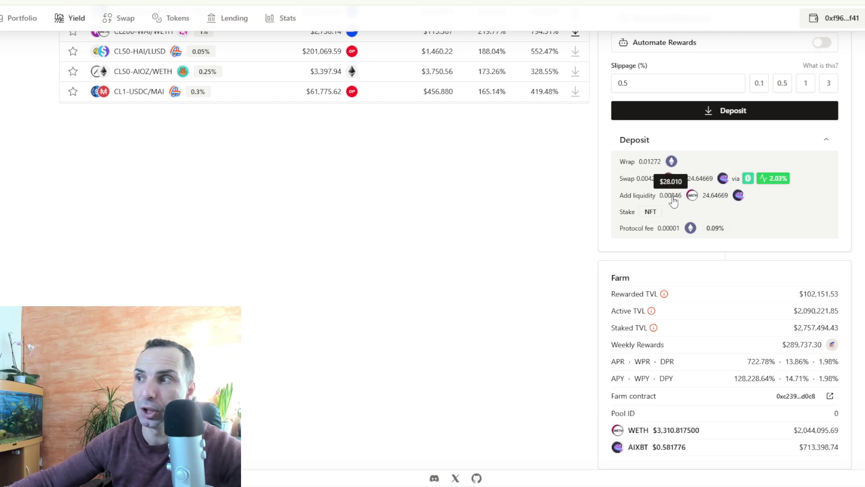
pyautogui.scroll(8, 667, 204)
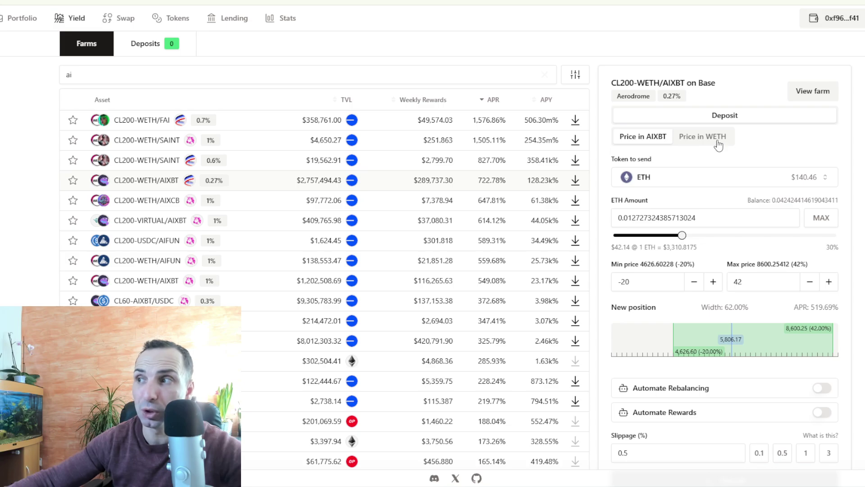
pyautogui.click(695, 283)
pyautogui.click(695, 283)
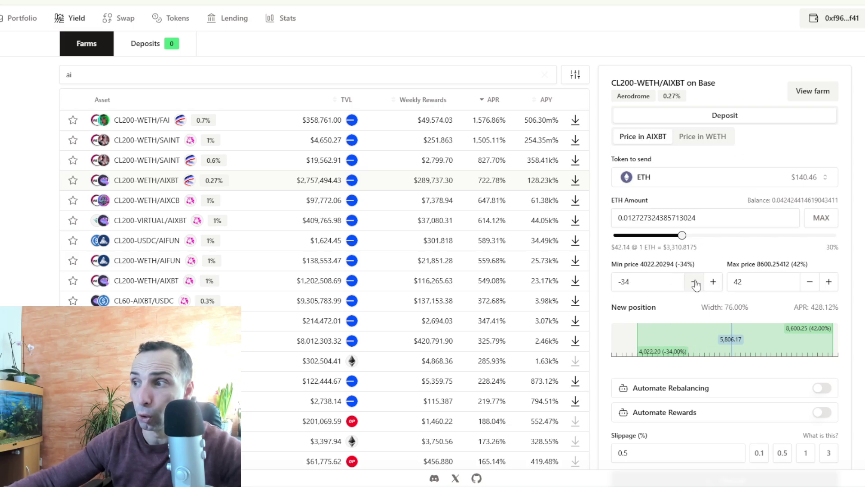
pyautogui.click(696, 283)
pyautogui.click(696, 282)
# Reduce the max price of the new WETH/AIXBT position to 20%
pyautogui.click(809, 282)
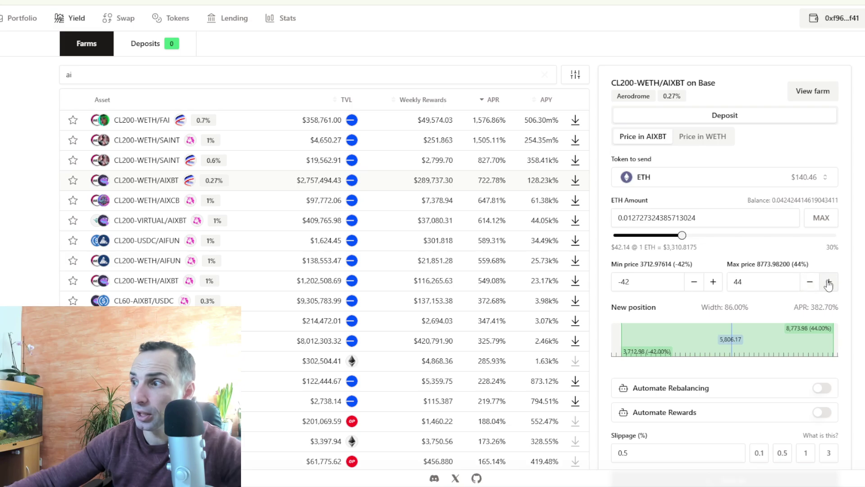
pyautogui.click(810, 281)
pyautogui.click(810, 282)
pyautogui.click(810, 282)
pyautogui.click(810, 281)
pyautogui.click(810, 281)
pyautogui.click(810, 282)
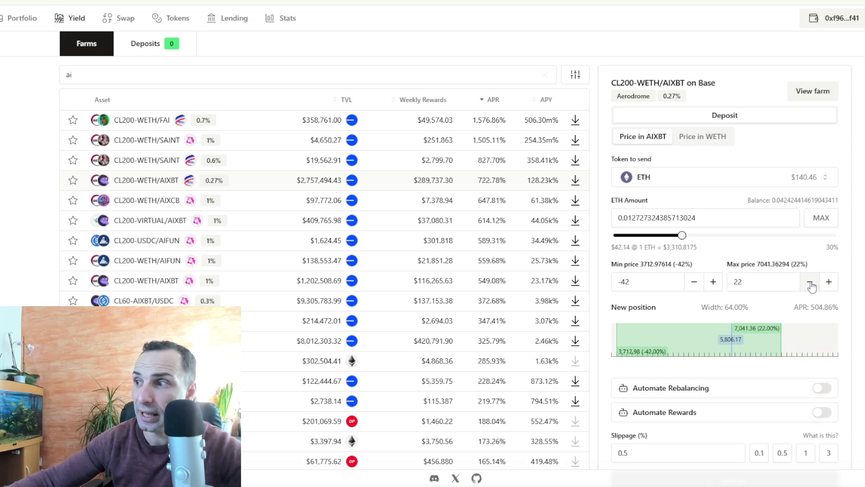
pyautogui.click(810, 281)
pyautogui.click(810, 281)
pyautogui.click(829, 281)
# Start the WETH/AIXBT deposit and approve the deployment of the Sickle smart wallet contract on Base
pyautogui.scroll(-8, 831, 289)
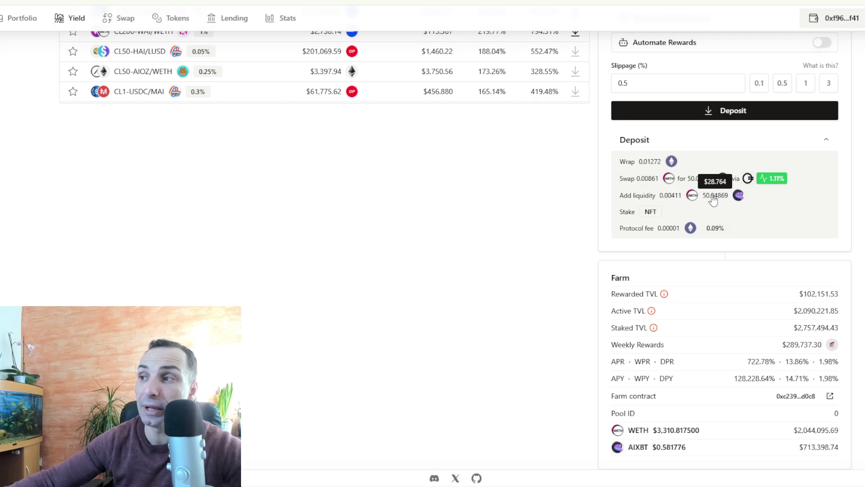
pyautogui.click(730, 116)
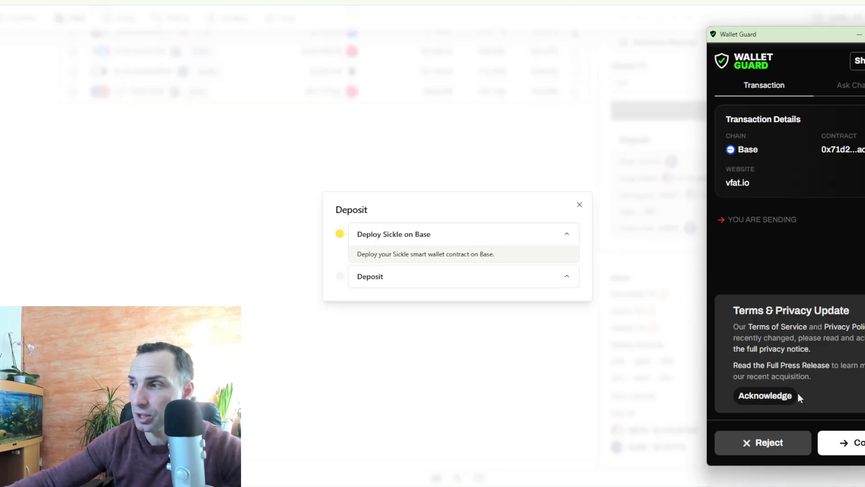
pyautogui.click(851, 443)
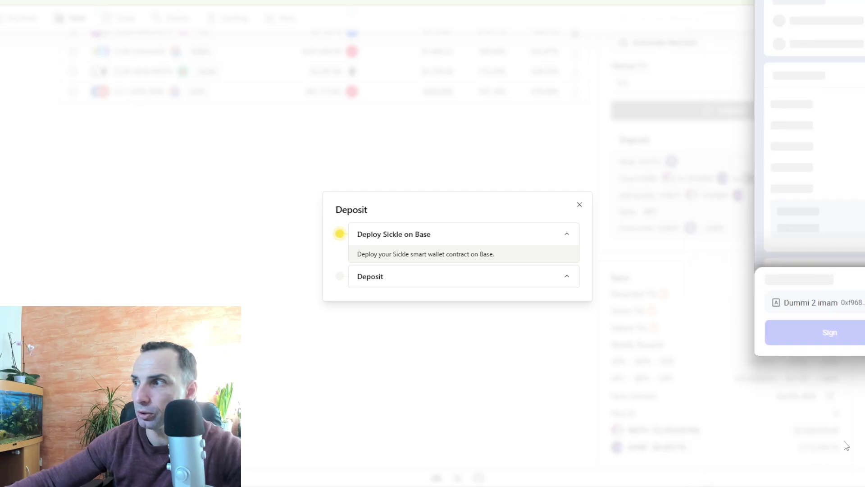
pyautogui.click(813, 335)
pyautogui.click(814, 338)
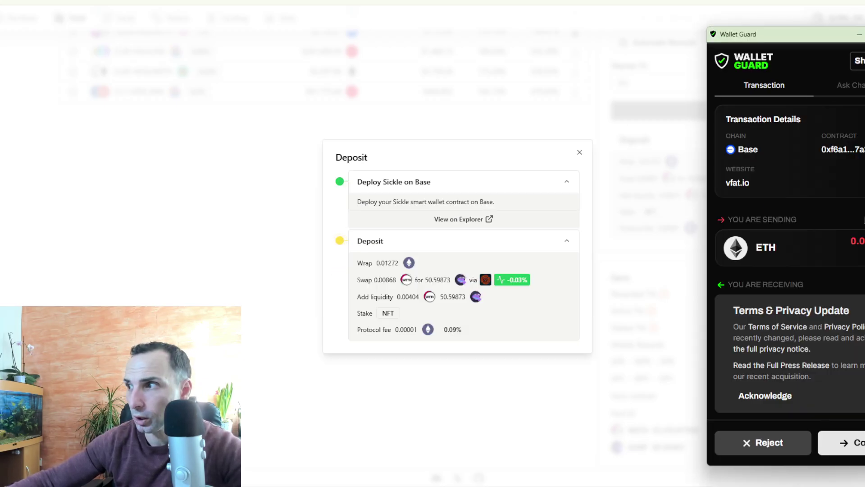
# Approve the ETH deposit transaction in the wallet and close the deposit progress dialog
pyautogui.click(842, 442)
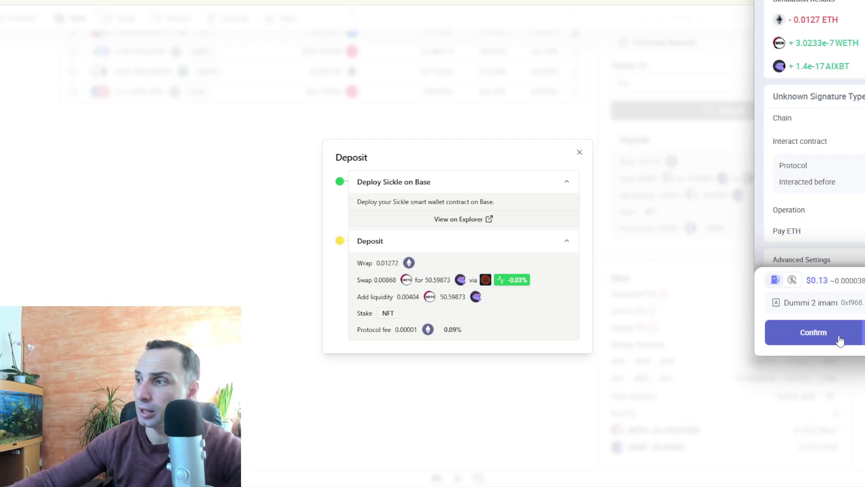
pyautogui.click(840, 338)
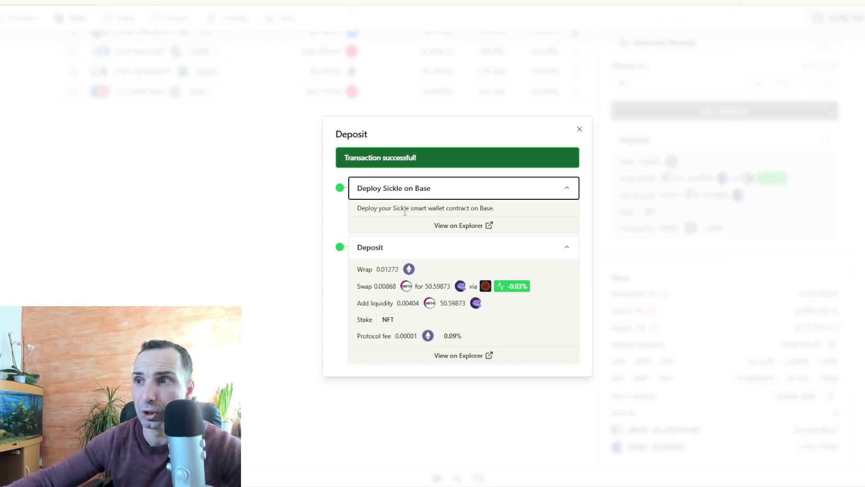
pyautogui.click(578, 130)
# Open the list of own deposits and select the CL200-WETH/AIXBT position to view its increase options
pyautogui.scroll(5, 353, 289)
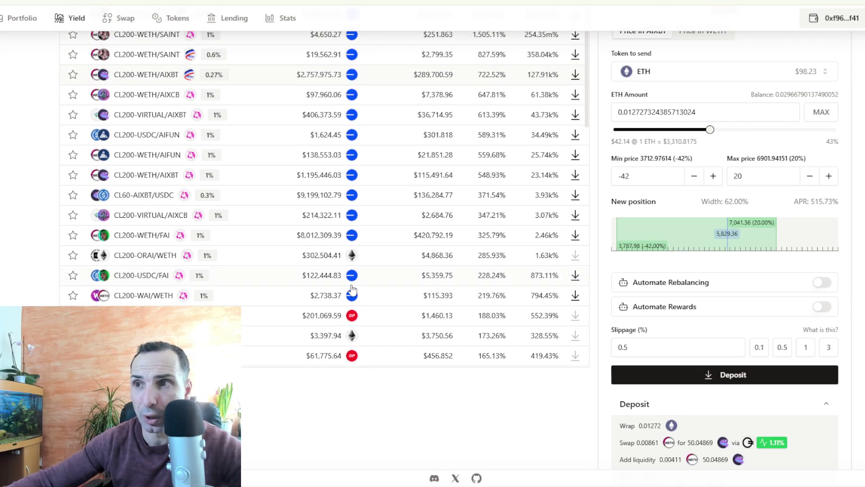
pyautogui.scroll(2, 353, 289)
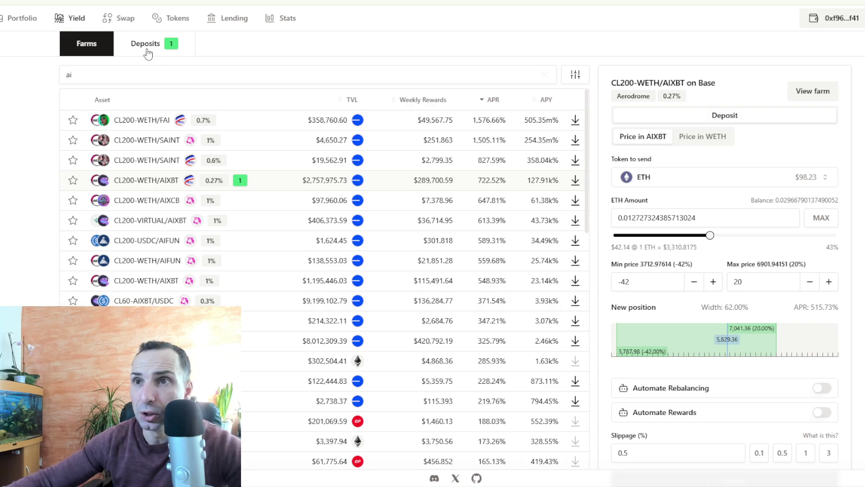
pyautogui.click(150, 44)
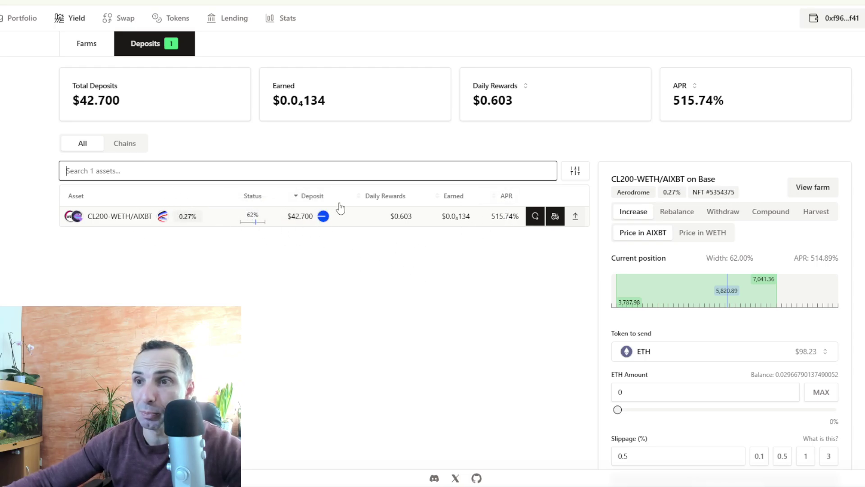
pyautogui.click(224, 222)
pyautogui.scroll(-2, 864, 176)
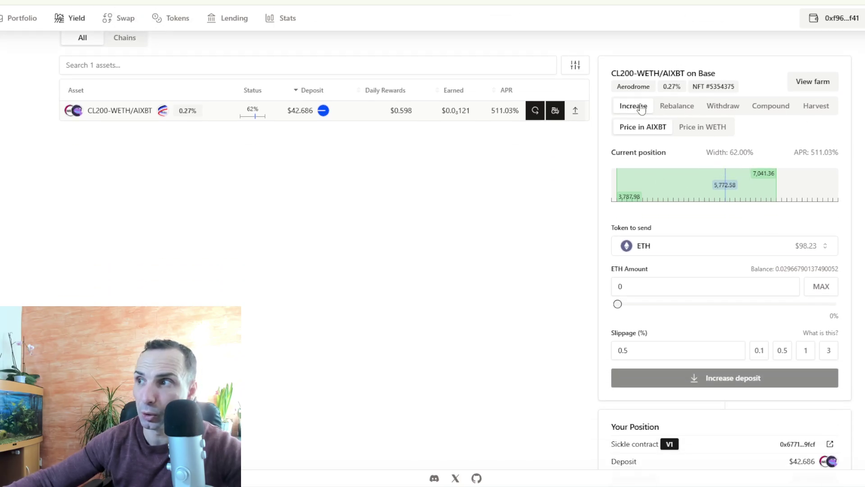
pyautogui.moveTo(617, 304)
pyautogui.mouseDown()
pyautogui.moveTo(656, 303)
pyautogui.moveTo(618, 305)
pyautogui.mouseUp()
# Try a manual rebalance range for the WETH/AIXBT position with min price -30% and max price 28%
pyautogui.click(678, 107)
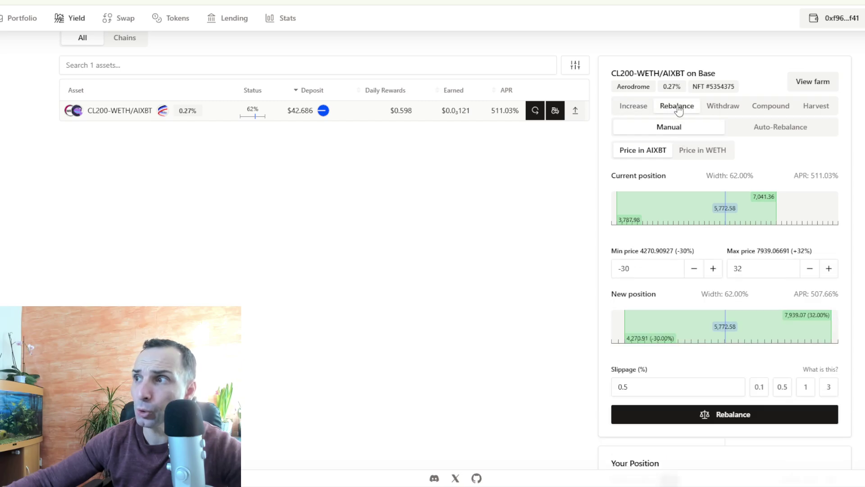
pyautogui.scroll(-1, 738, 173)
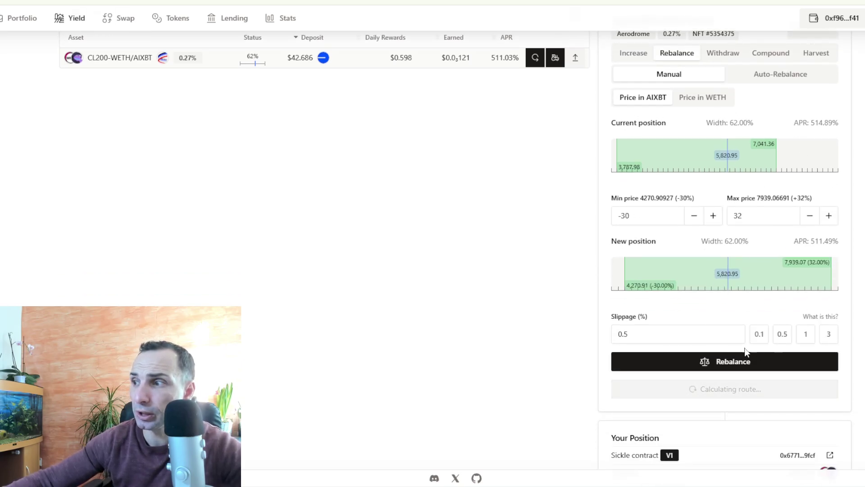
pyautogui.doubleClick(711, 215)
pyautogui.doubleClick(712, 216)
pyautogui.click(712, 216)
pyautogui.doubleClick(699, 218)
pyautogui.doubleClick(701, 218)
pyautogui.click(702, 219)
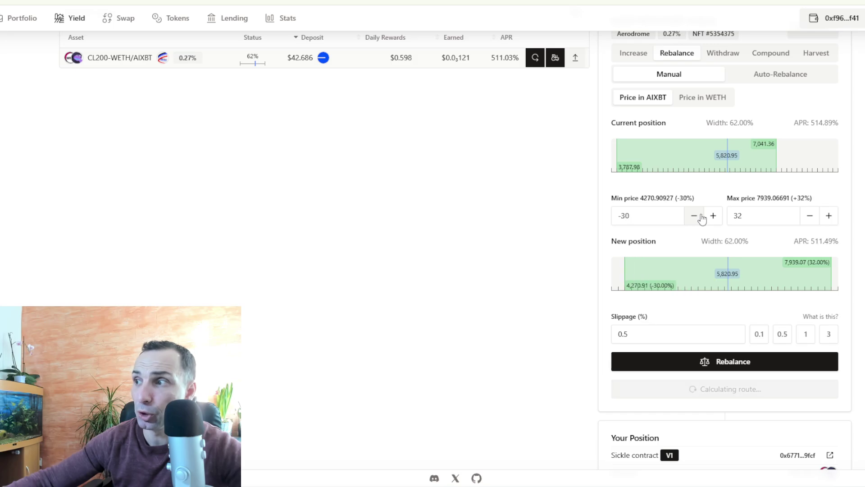
pyautogui.doubleClick(809, 217)
pyautogui.doubleClick(809, 217)
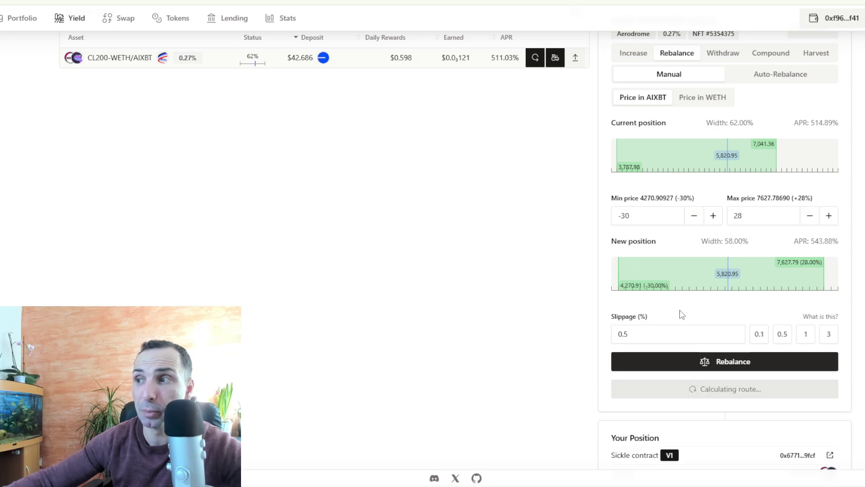
# Examine the withdraw, compound, harvest and rebalance options of the WETH/AIXBT position
pyautogui.scroll(2, 578, 294)
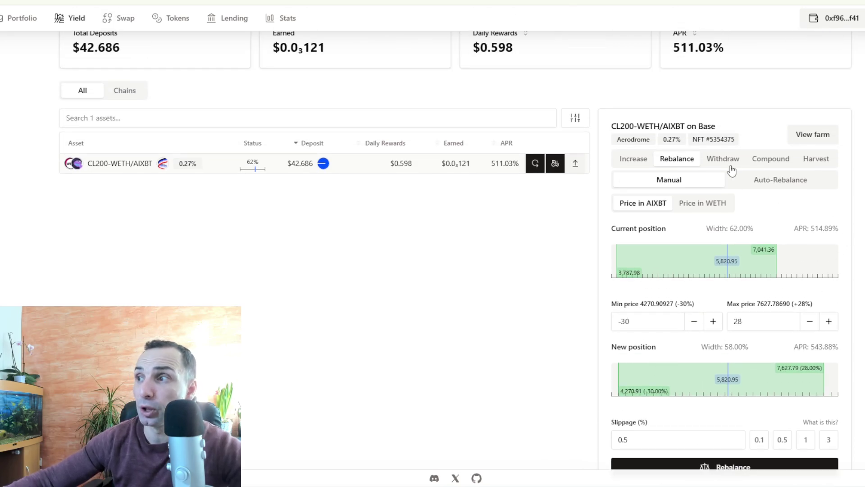
pyautogui.click(730, 168)
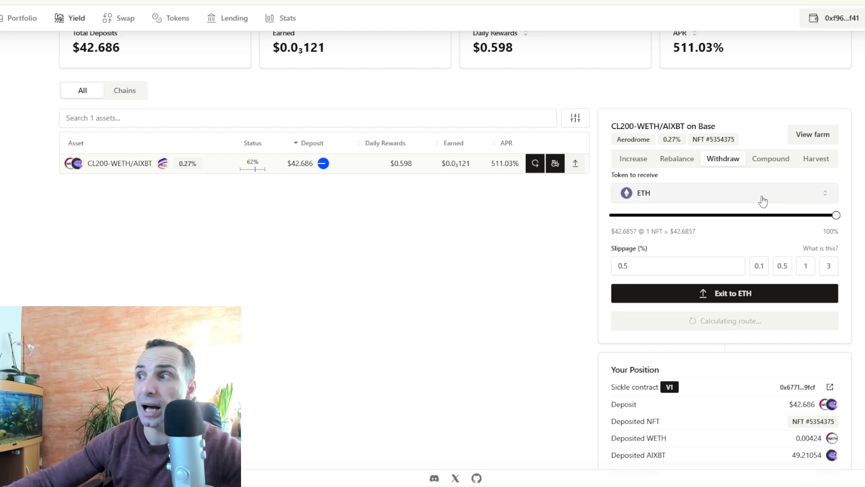
pyautogui.click(768, 160)
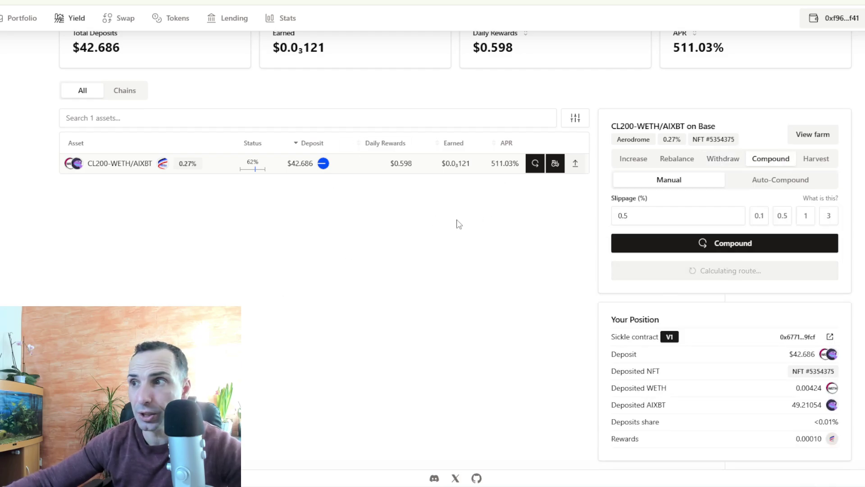
pyautogui.click(826, 161)
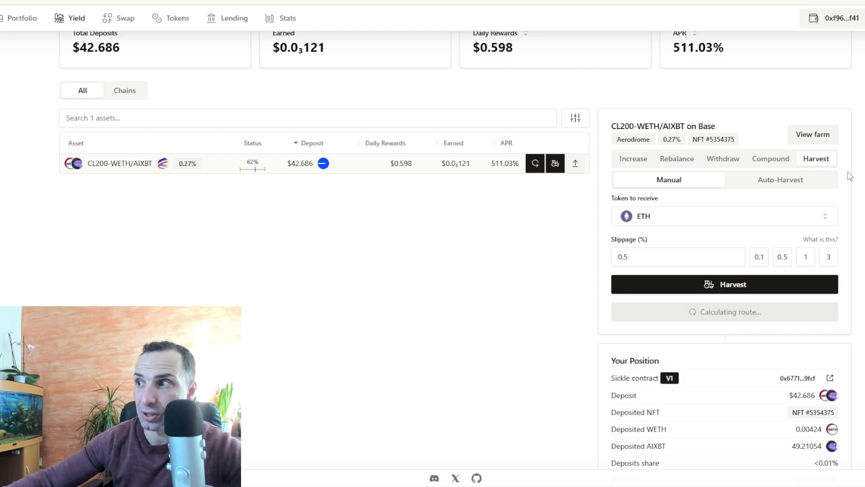
pyautogui.click(777, 163)
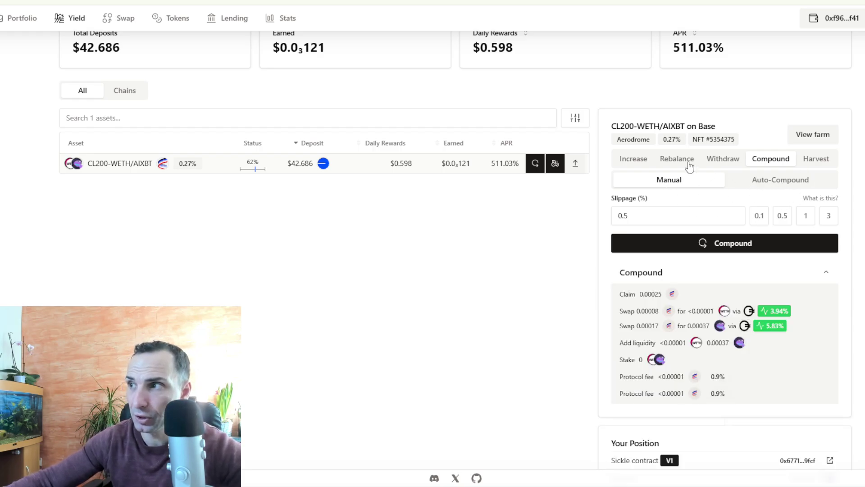
pyautogui.click(689, 163)
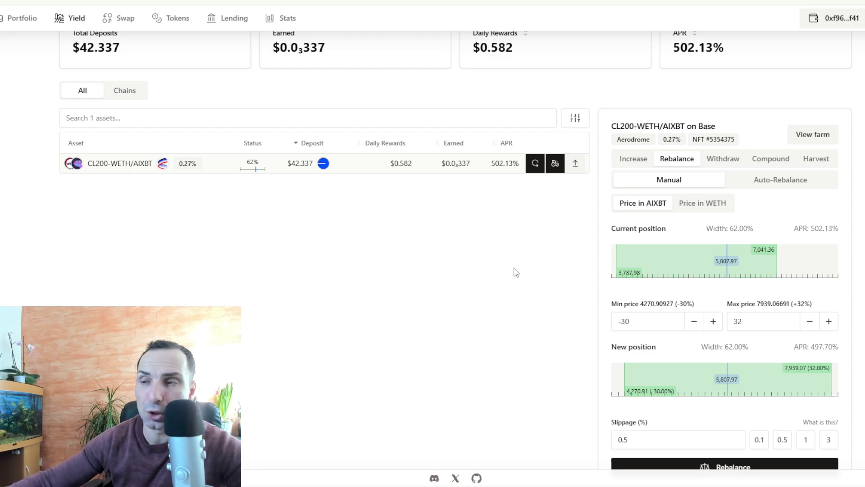
# Search the farms for "sui" instead of "ai" and open the CL200-WETH/uSUI farm on Base
pyautogui.scroll(2, 482, 269)
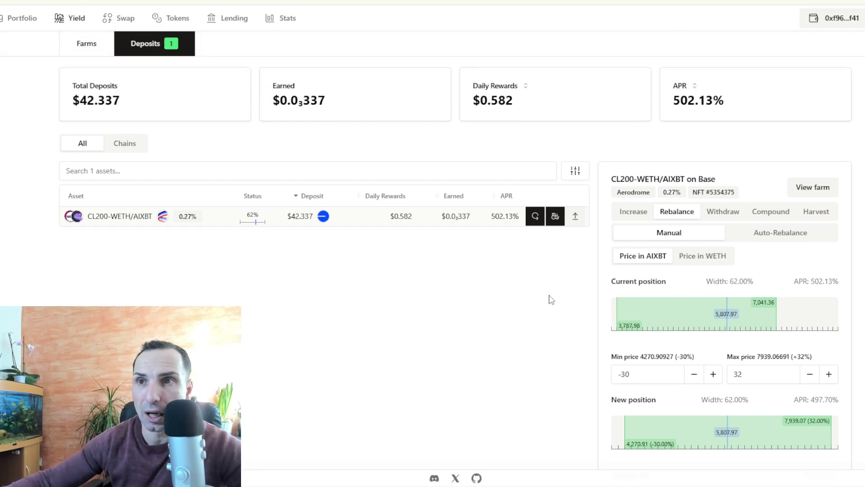
pyautogui.click(88, 45)
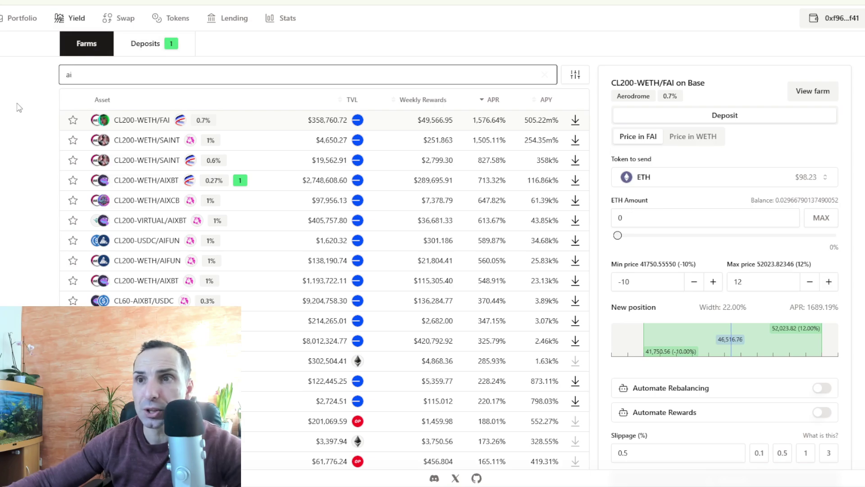
pyautogui.press('BackSpace')
pyautogui.press('BackSpace')
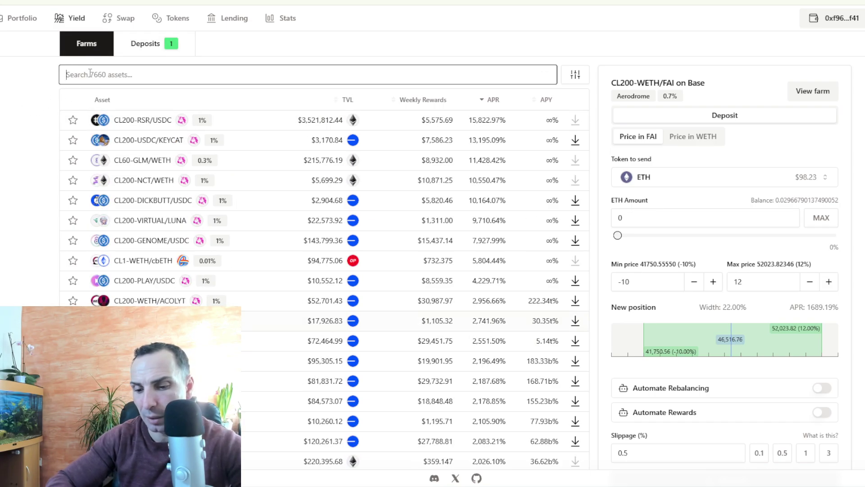
pyautogui.write('sui')
pyautogui.click(398, 120)
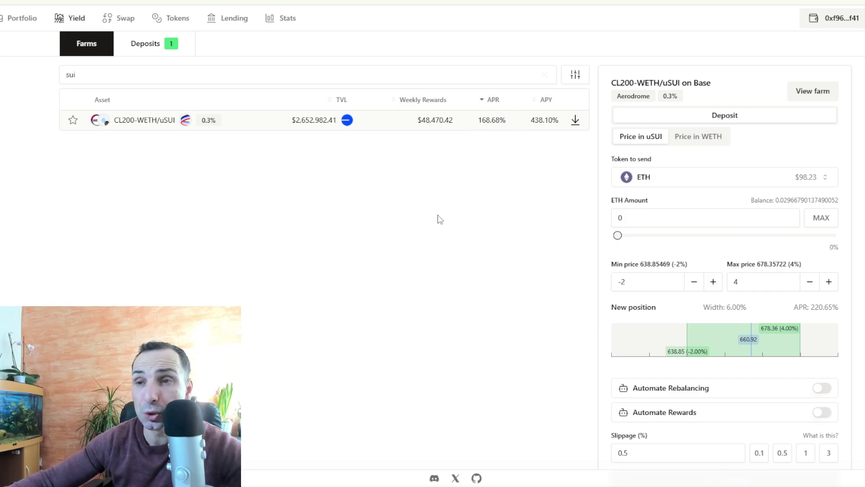
# Widen the new WETH/uSUI position's price range to min -8% and max 12%
pyautogui.scroll(-2, 562, 224)
pyautogui.scroll(1, 853, 219)
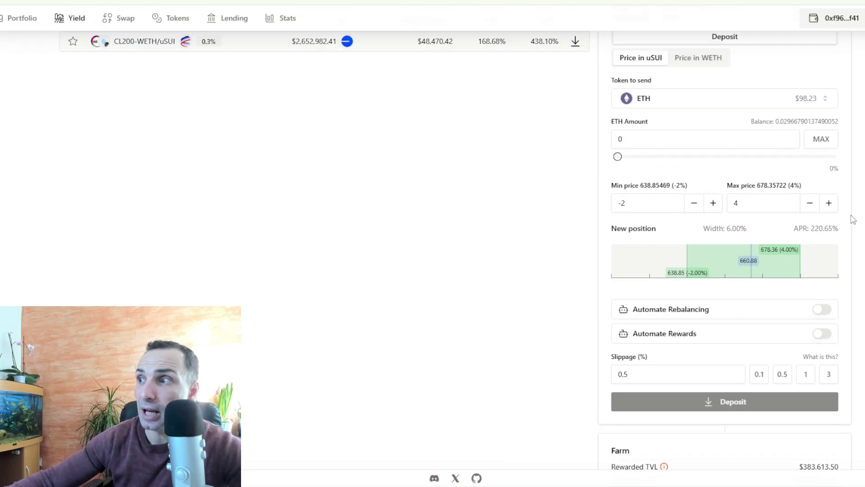
pyautogui.scroll(2, 820, 344)
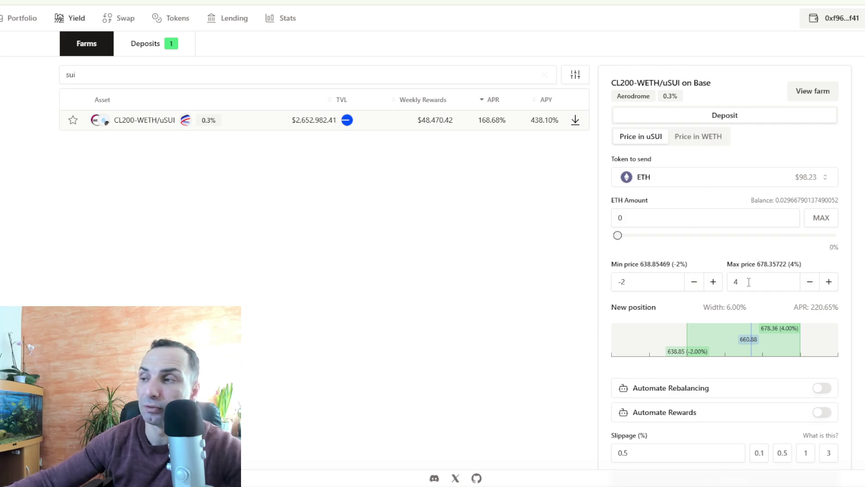
pyautogui.click(694, 281)
pyautogui.click(694, 281)
pyautogui.click(828, 281)
pyautogui.click(829, 281)
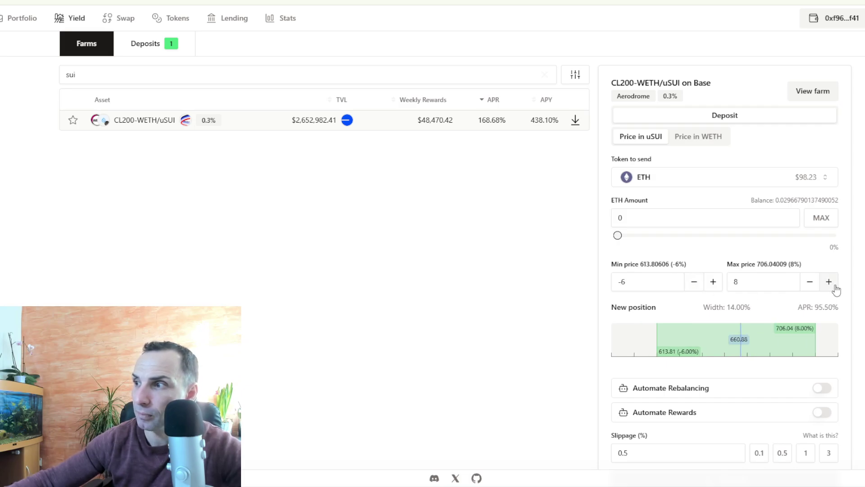
pyautogui.click(834, 284)
pyautogui.click(834, 285)
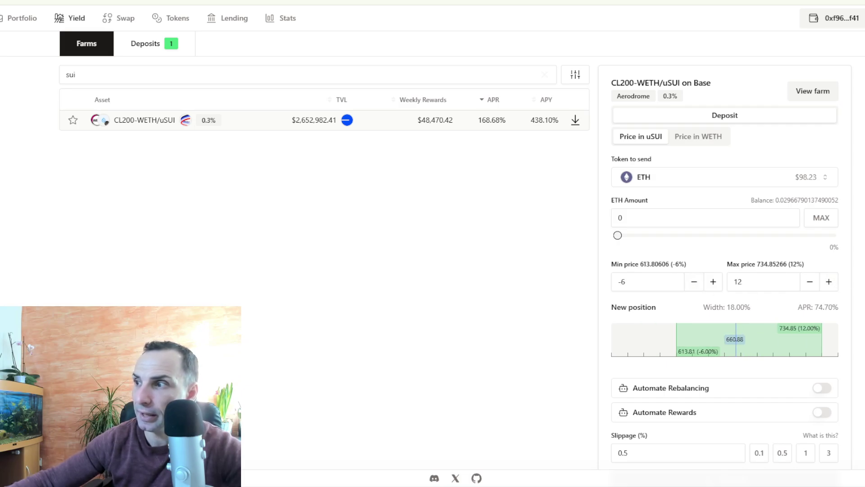
pyautogui.click(694, 281)
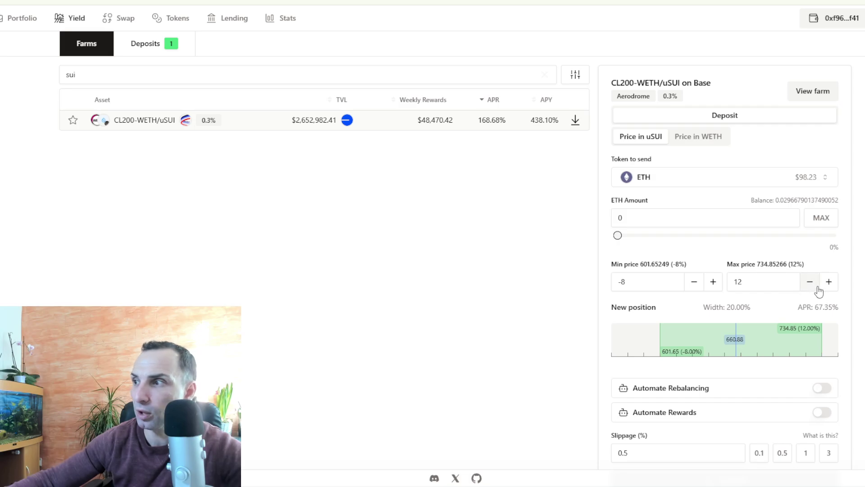
# Narrow the new WETH/uSUI position's price range to min -6% and max 10%
pyautogui.click(810, 282)
pyautogui.click(810, 282)
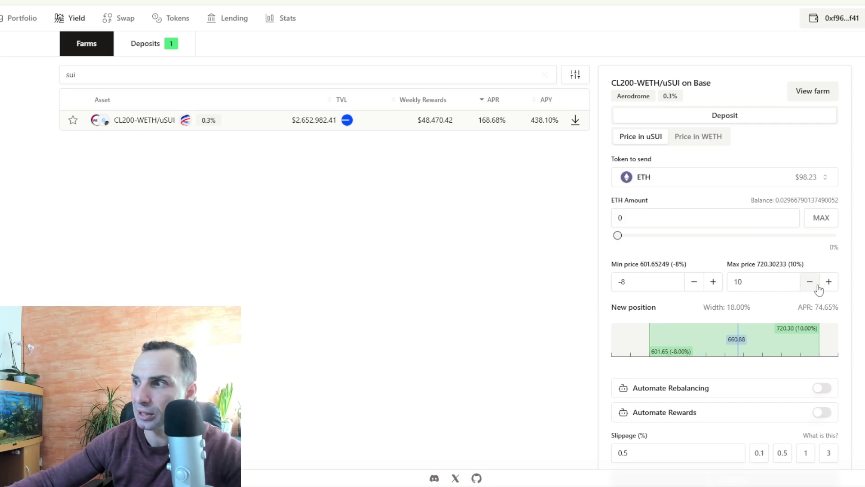
pyautogui.click(694, 281)
pyautogui.click(713, 281)
pyautogui.click(713, 281)
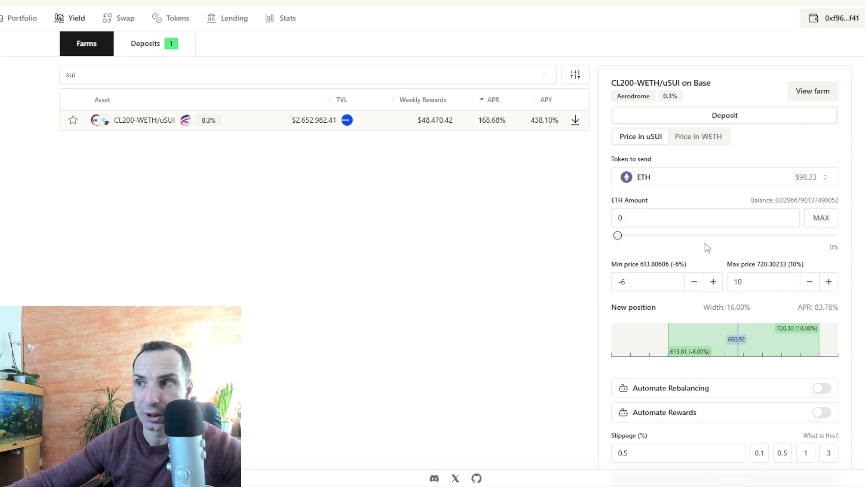
pyautogui.scroll(-3, 616, 180)
pyautogui.scroll(2, 616, 179)
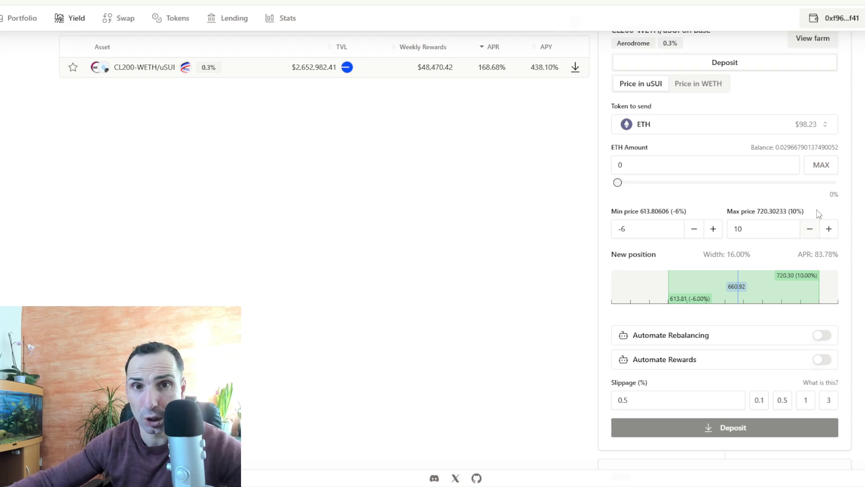
pyautogui.scroll(1, 493, 212)
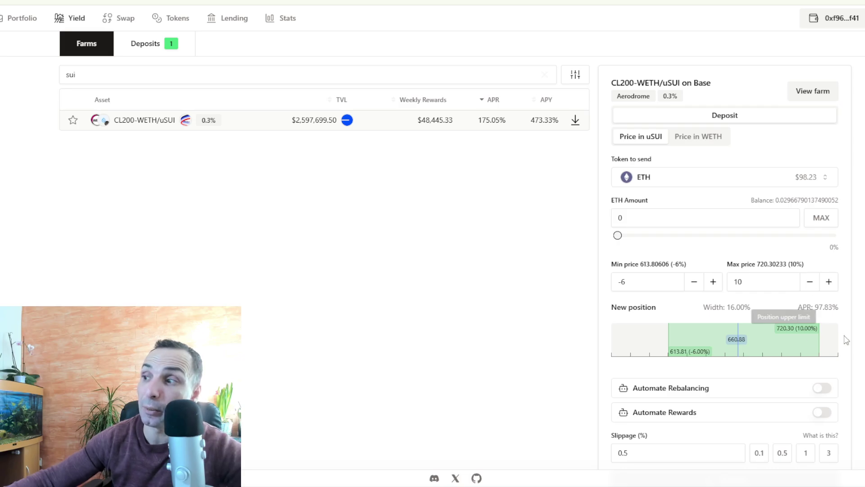
pyautogui.hotkey('alt', 'Tab')
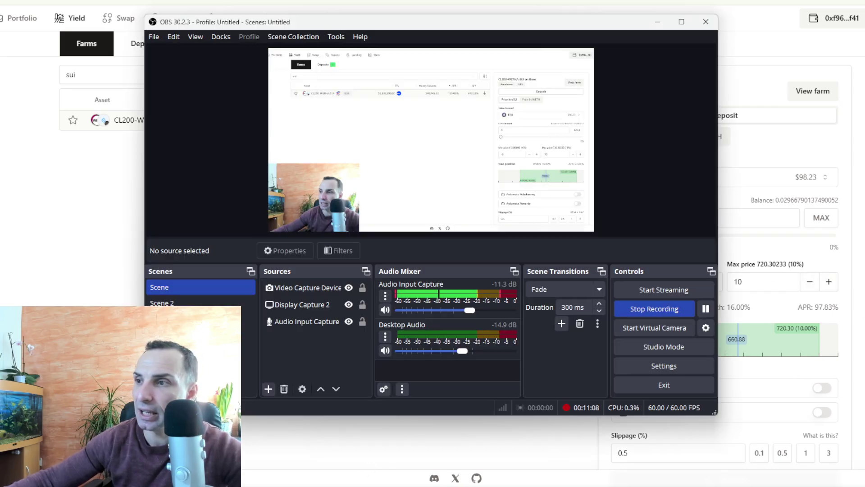
pyautogui.hotkey('alt', 'Tab')
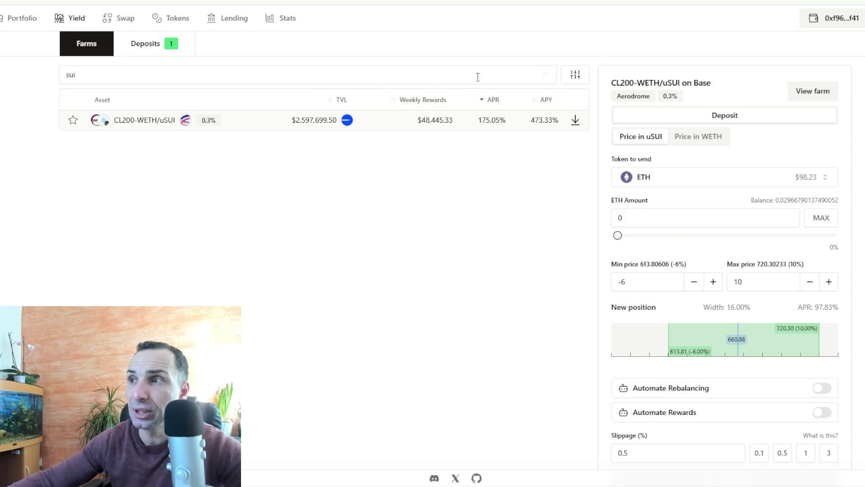
# Search the farms for "udoge" instead of "sui" and open the CL200-uDOGE/WETH farm on Base
pyautogui.click(545, 75)
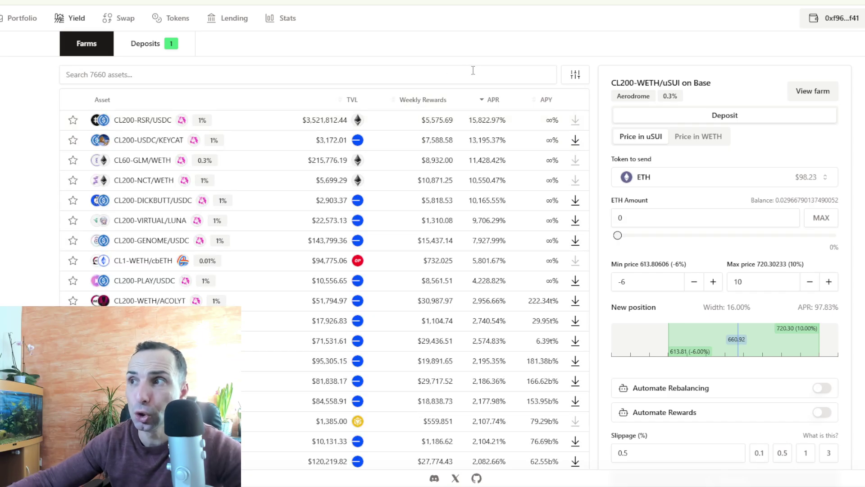
pyautogui.click(446, 72)
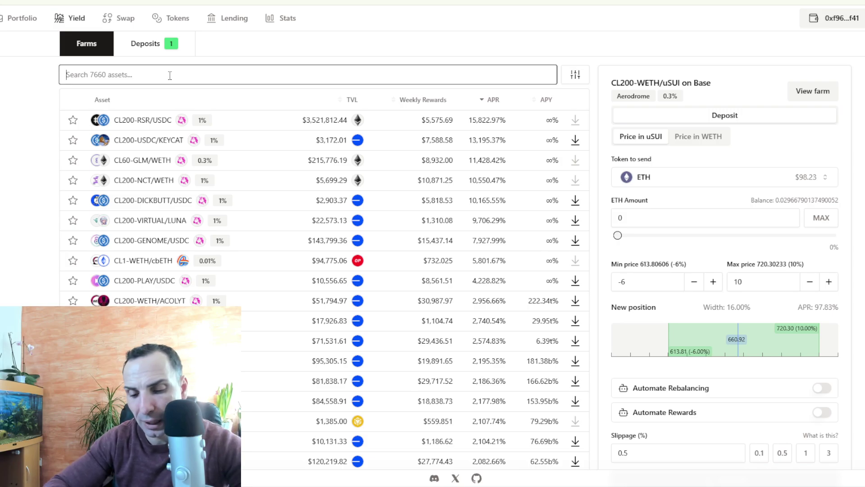
pyautogui.write('u')
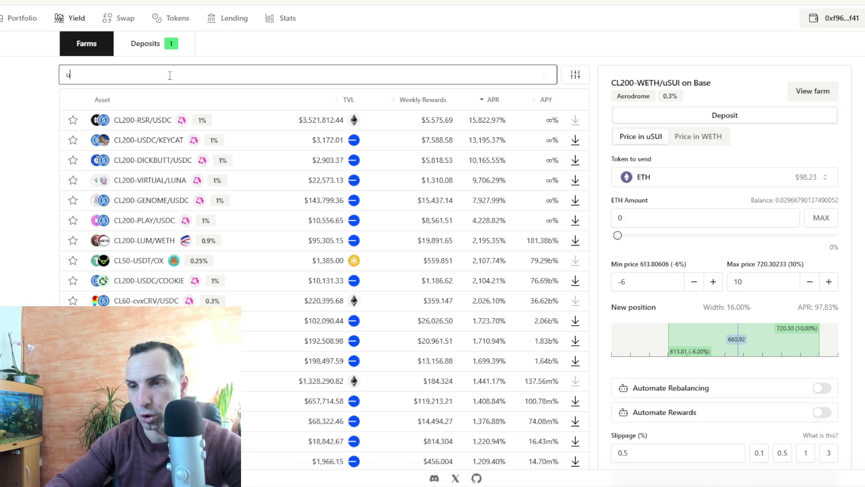
pyautogui.write('doge')
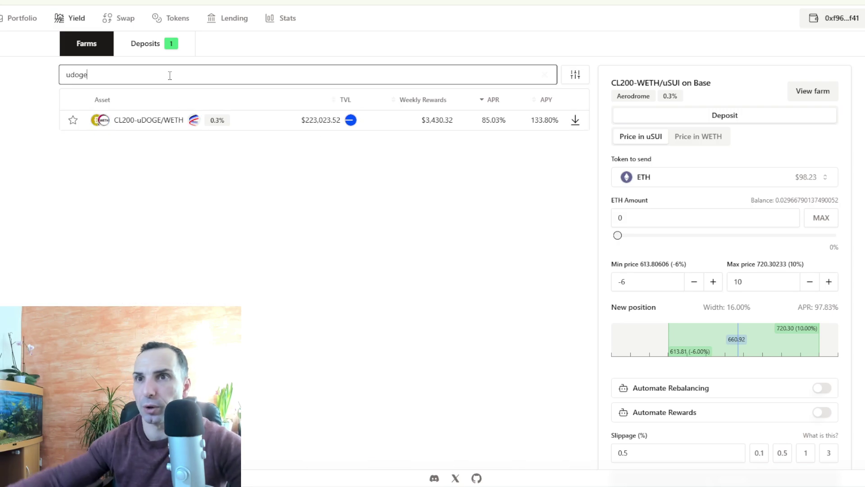
pyautogui.click(440, 120)
# Raise the max price of the new uDOGE/WETH position to 10%
pyautogui.scroll(-1, 481, 261)
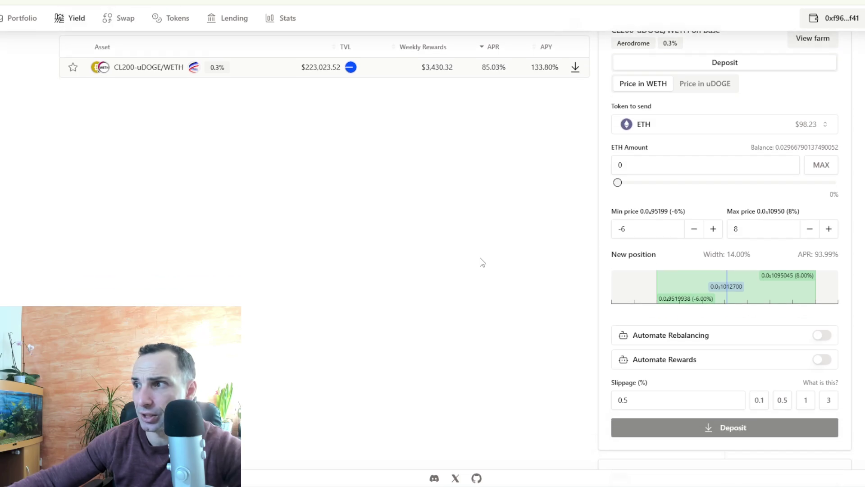
pyautogui.click(835, 229)
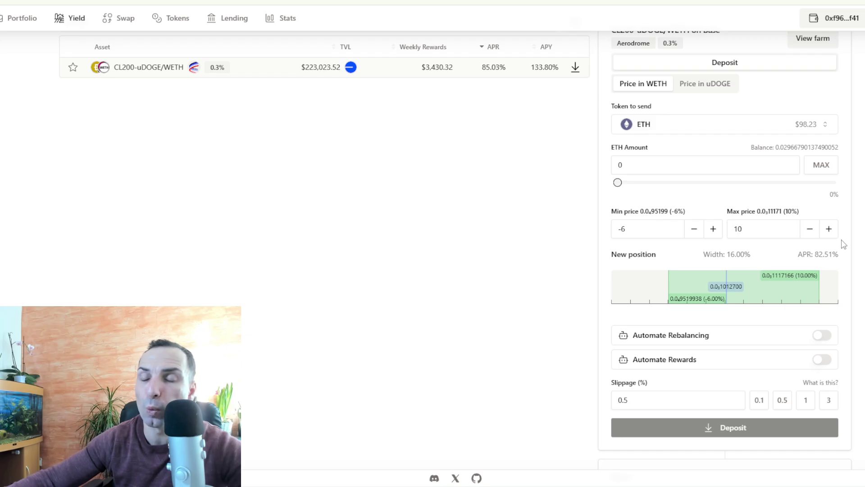
pyautogui.scroll(2, 489, 233)
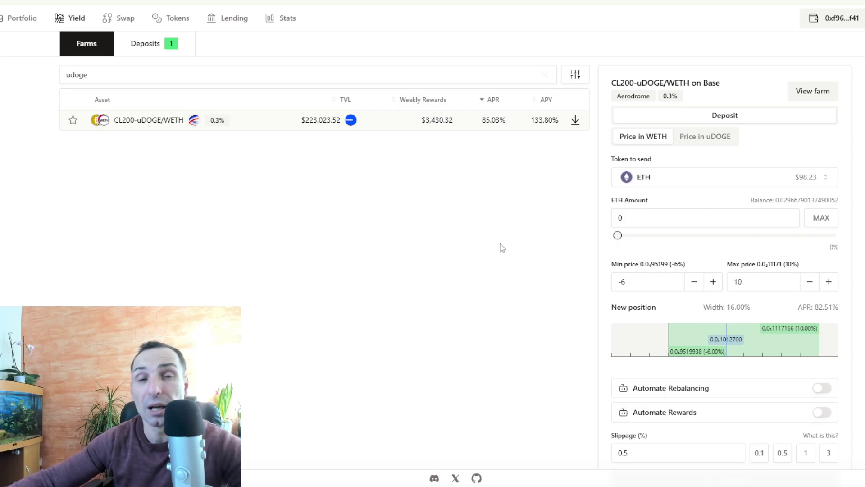
# Clear the farm search and filter the farms to the Optimism and Base chains
pyautogui.doubleClick(94, 72)
pyautogui.press('BackSpace')
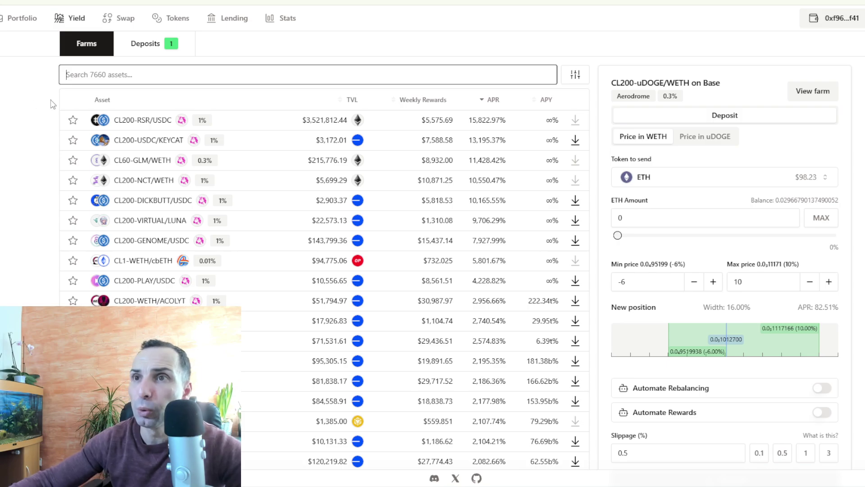
pyautogui.click(577, 76)
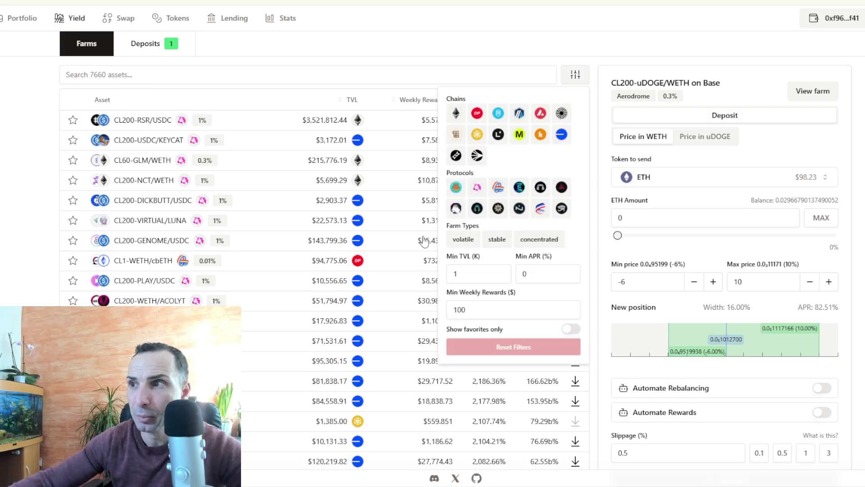
pyautogui.click(477, 113)
pyautogui.click(2, 203)
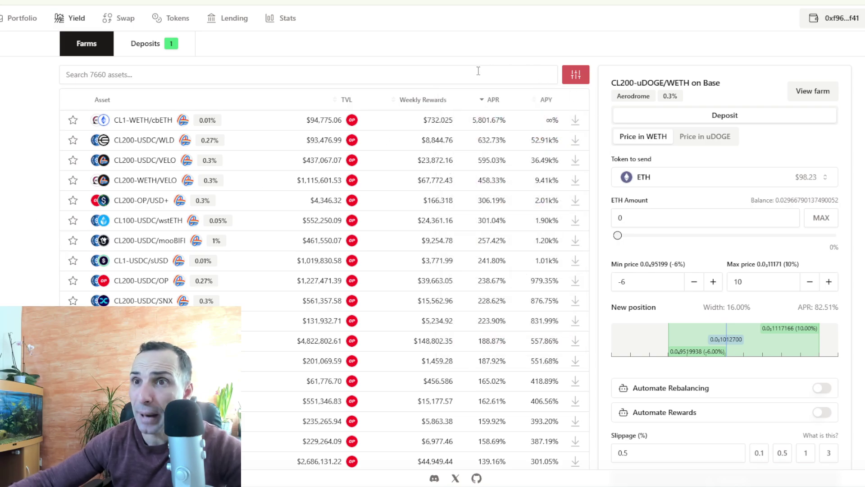
pyautogui.click(581, 78)
pyautogui.click(560, 134)
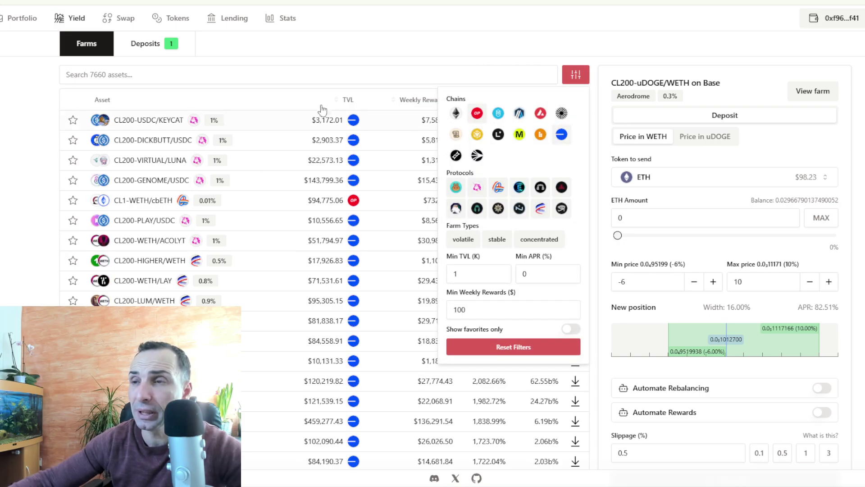
# Sort the farms by highest weekly rewards and open the CL100-WETH/USDC farm with the 0.04% fee
pyautogui.click(427, 99)
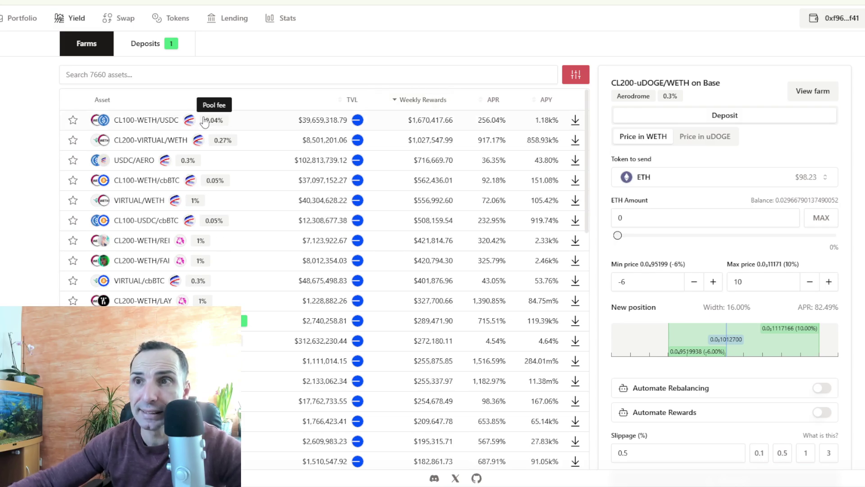
pyautogui.click(431, 121)
# Widen the new WETH/USDC position's price range to min -2% and max 6%
pyautogui.scroll(-2, 846, 189)
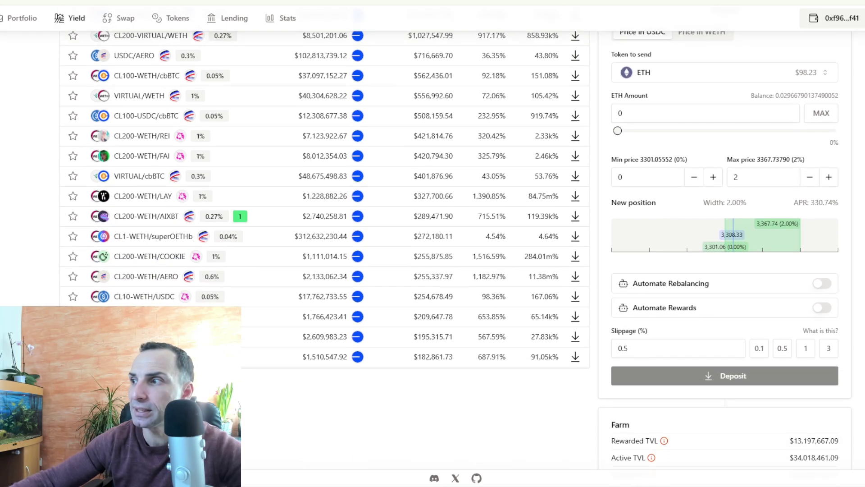
pyautogui.click(828, 176)
pyautogui.click(829, 175)
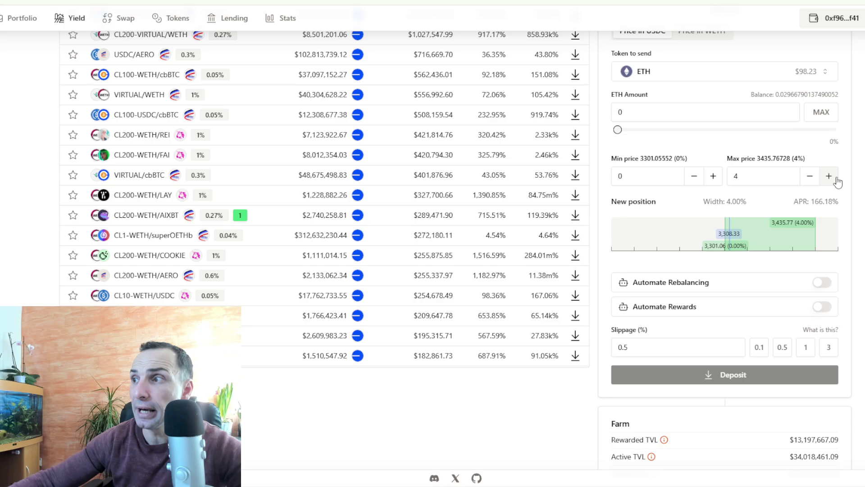
pyautogui.click(694, 175)
pyautogui.click(694, 175)
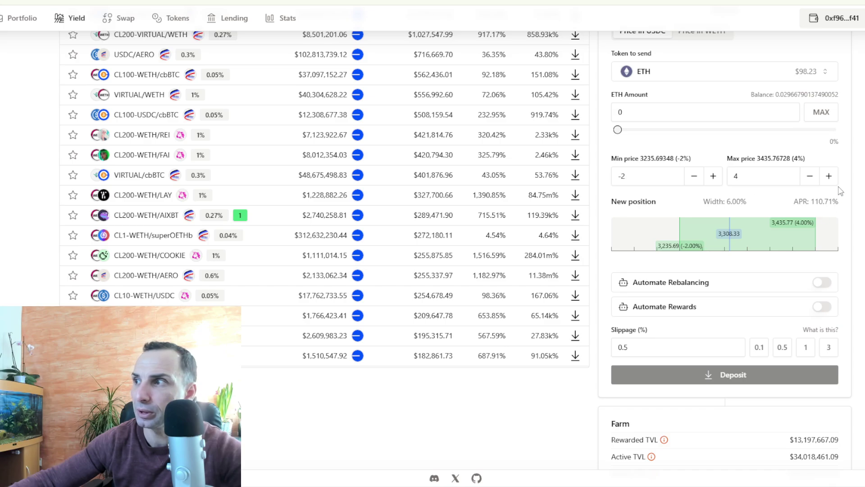
pyautogui.click(829, 176)
pyautogui.click(828, 176)
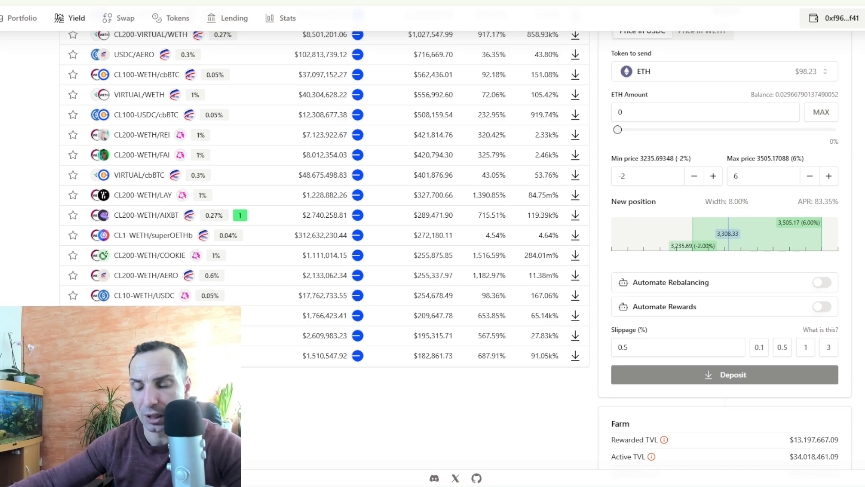
# Open the Uniswap CL200-WETH/COOKIE farm and examine its default price range and APR
pyautogui.click(290, 257)
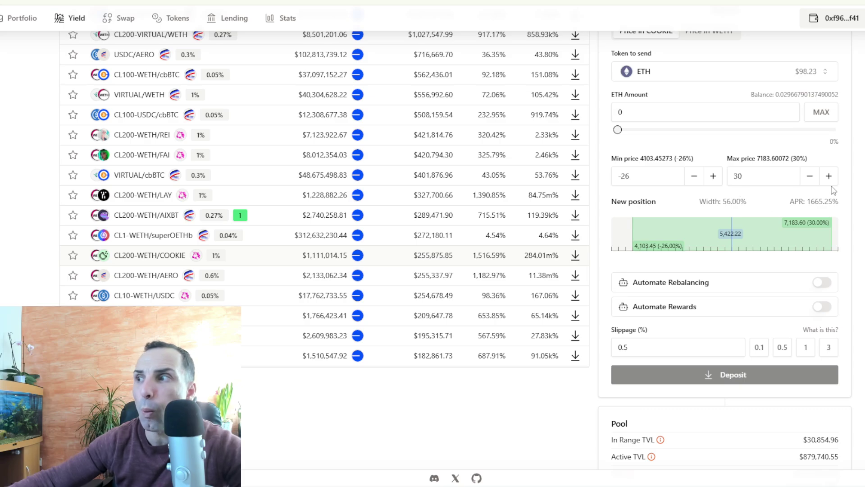
pyautogui.scroll(3, 773, 145)
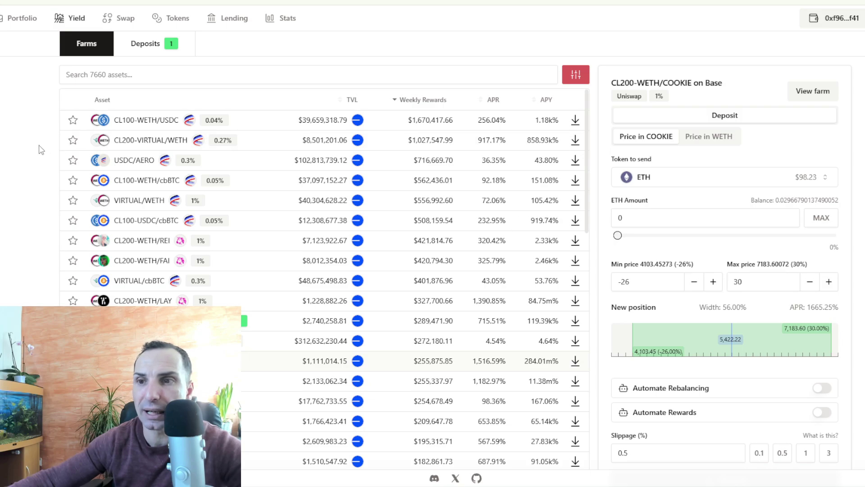
pyautogui.scroll(-6, 449, 257)
pyautogui.scroll(3, 699, 238)
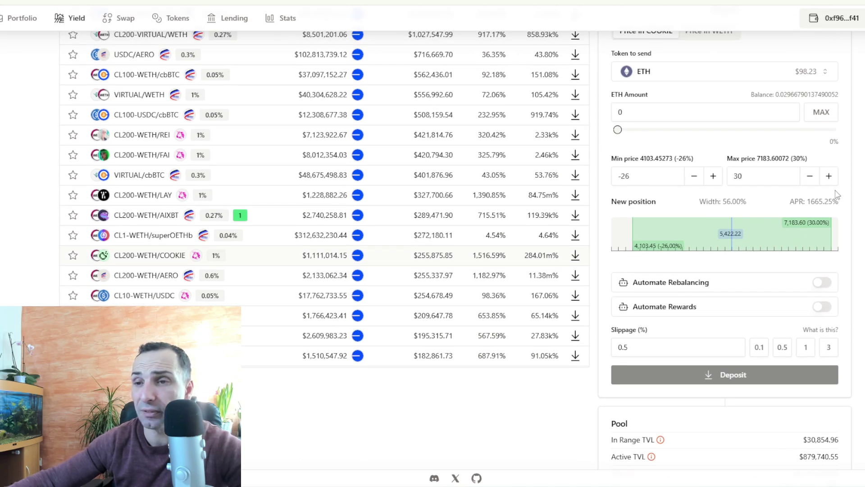
pyautogui.scroll(3, 836, 194)
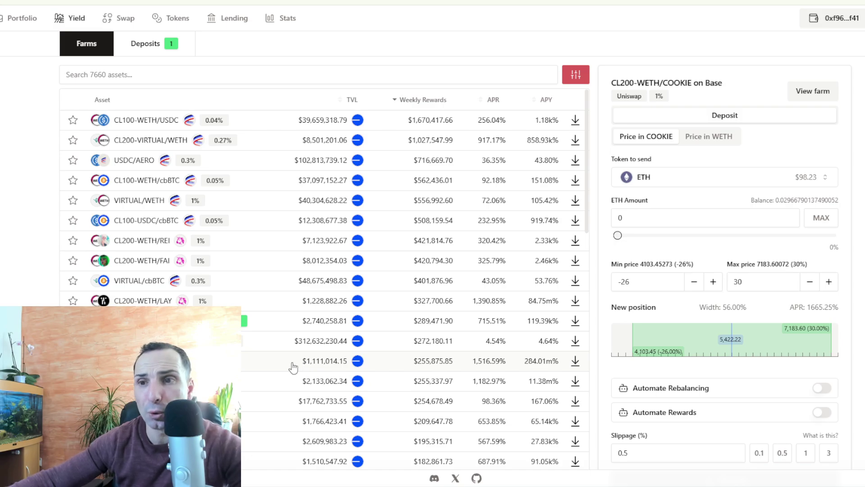
# Open the Aerodrome CL200-GAME/WETH farm and raise the new position's max price to 26%
pyautogui.scroll(-3, 362, 241)
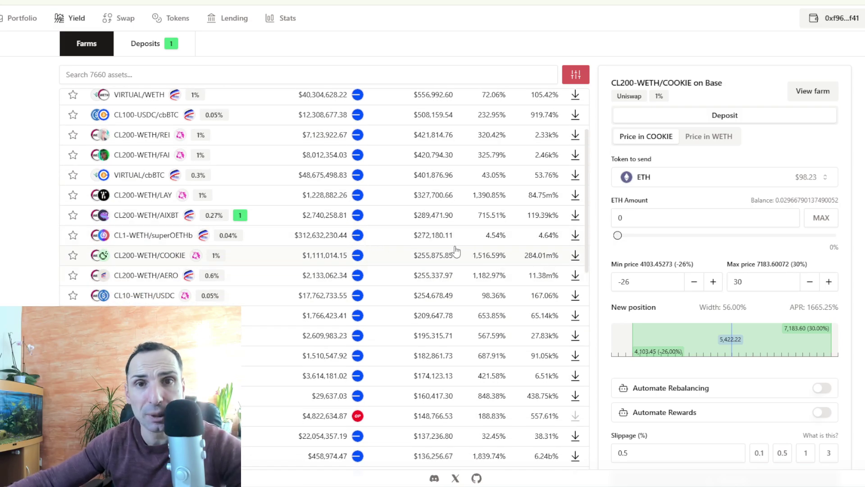
pyautogui.scroll(-3, 314, 233)
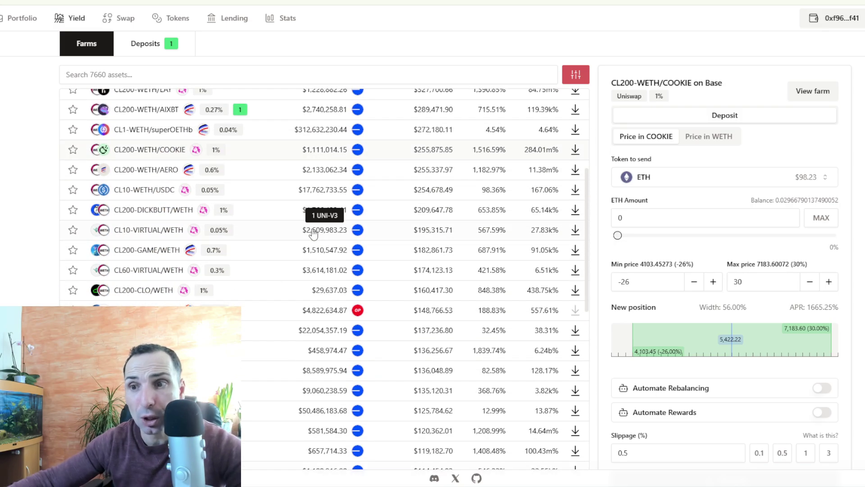
pyautogui.click(295, 256)
pyautogui.scroll(-3, 858, 140)
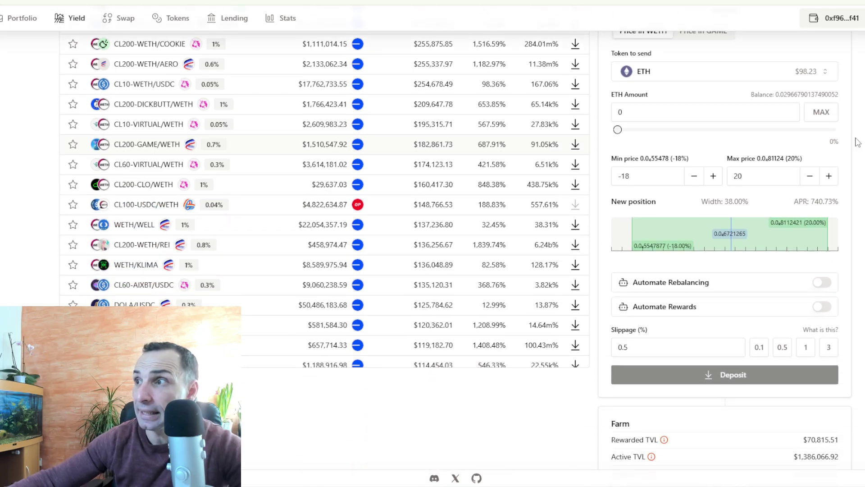
pyautogui.scroll(3, 858, 140)
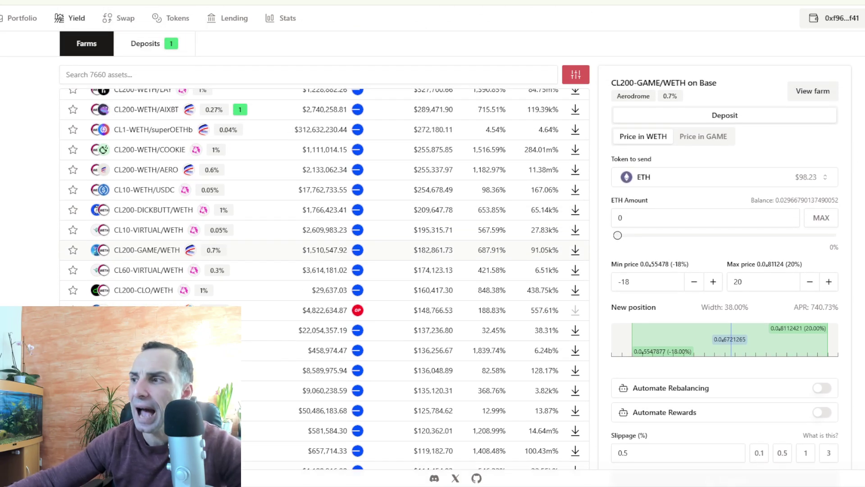
pyautogui.scroll(-3, 432, 243)
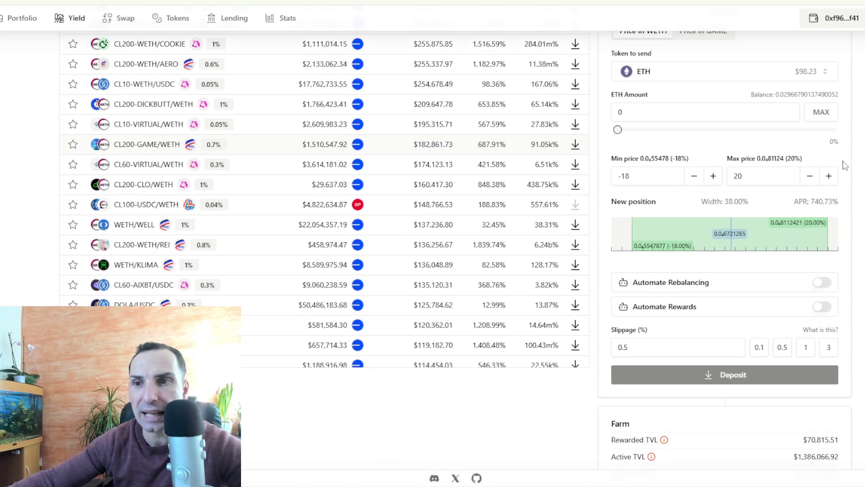
pyautogui.click(829, 176)
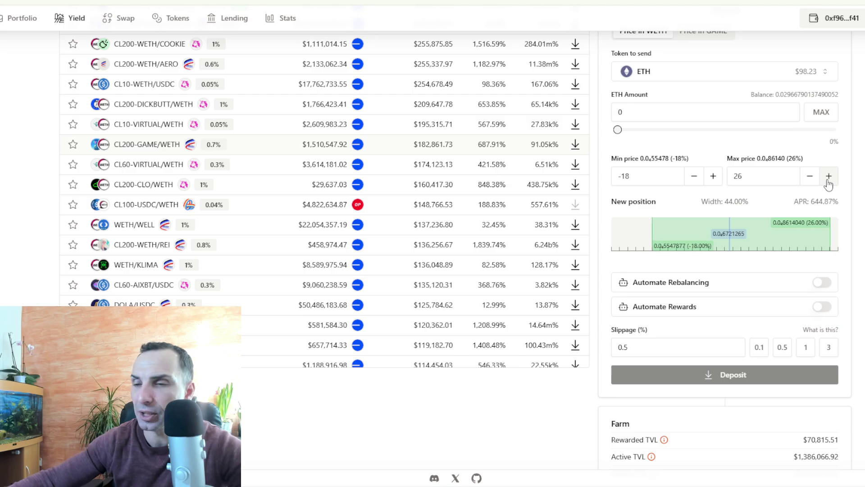
# Open the cbBTC/CHAMP farm from further down the list and review its volatile-pool deposit options
pyautogui.scroll(-3, 252, 169)
pyautogui.scroll(-5, 249, 168)
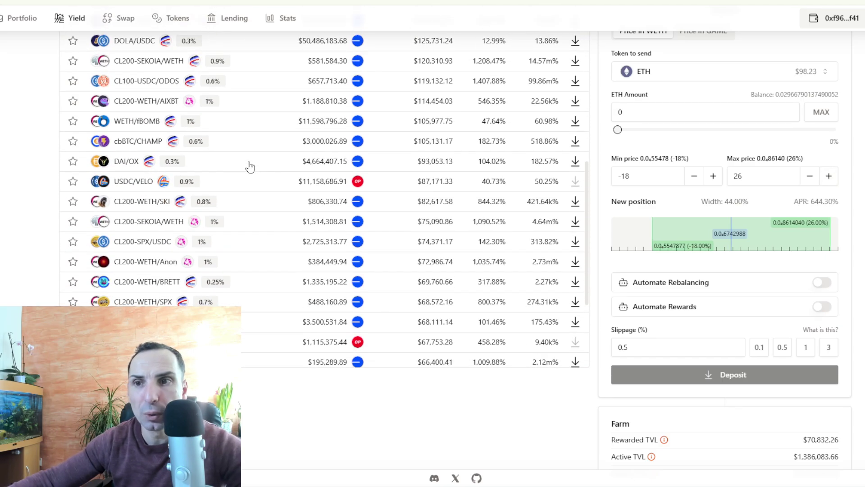
pyautogui.click(236, 142)
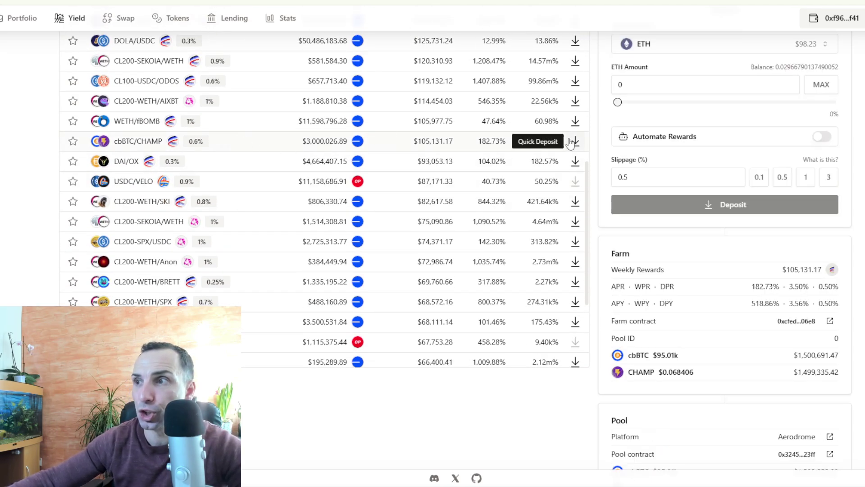
pyautogui.scroll(3, 862, 181)
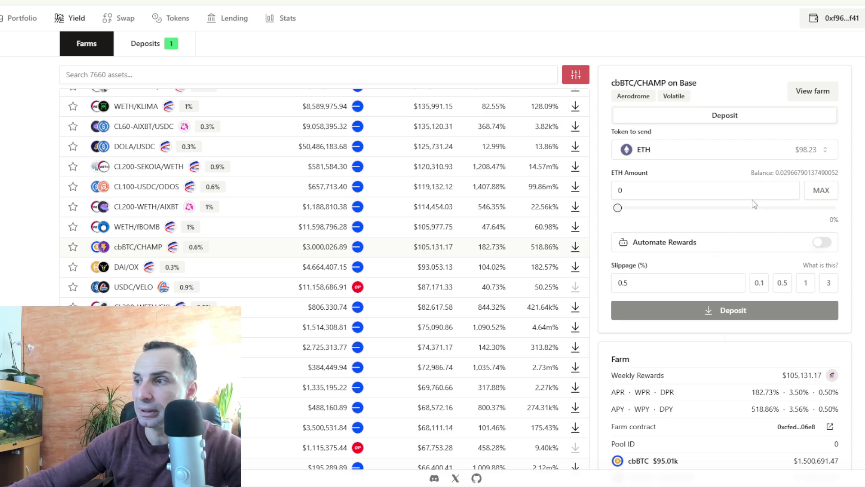
# Examine the TVL, rewards and APRs of farms listed below cbBTC/CHAMP, and switch to Aerodrome's liquidity page to view its overview
pyautogui.scroll(-5, 282, 253)
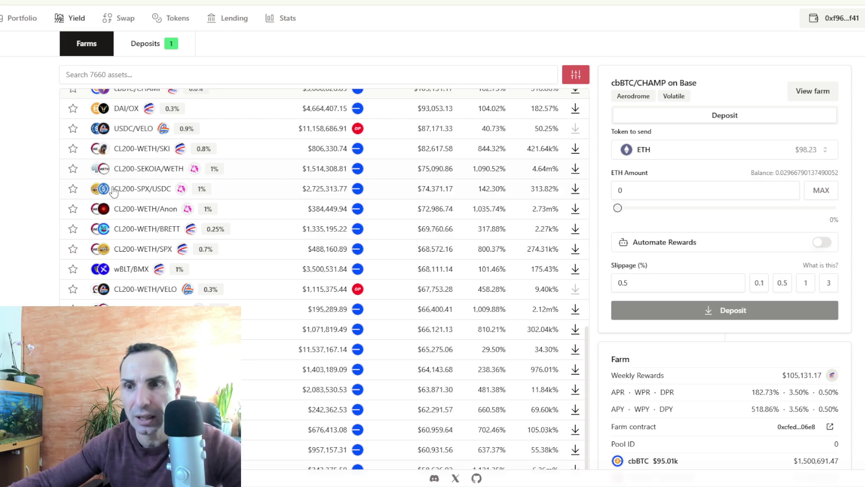
pyautogui.scroll(-1, 112, 212)
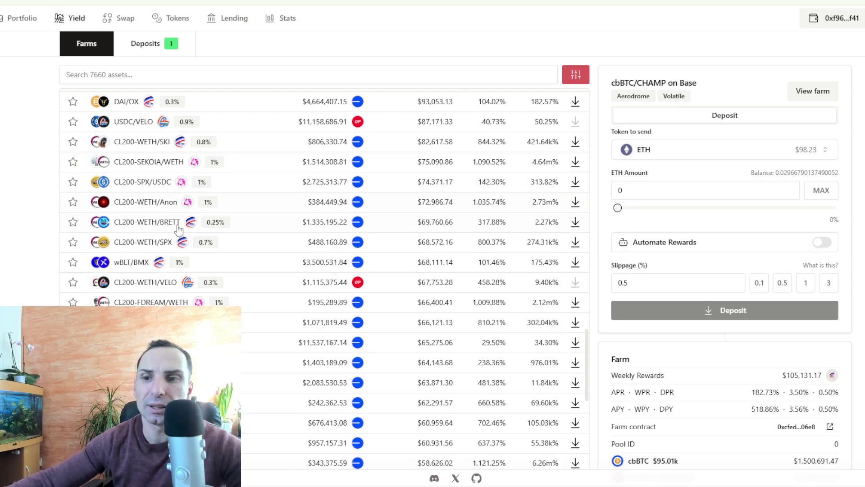
pyautogui.scroll(-1, 140, 152)
pyautogui.scroll(-1, 140, 153)
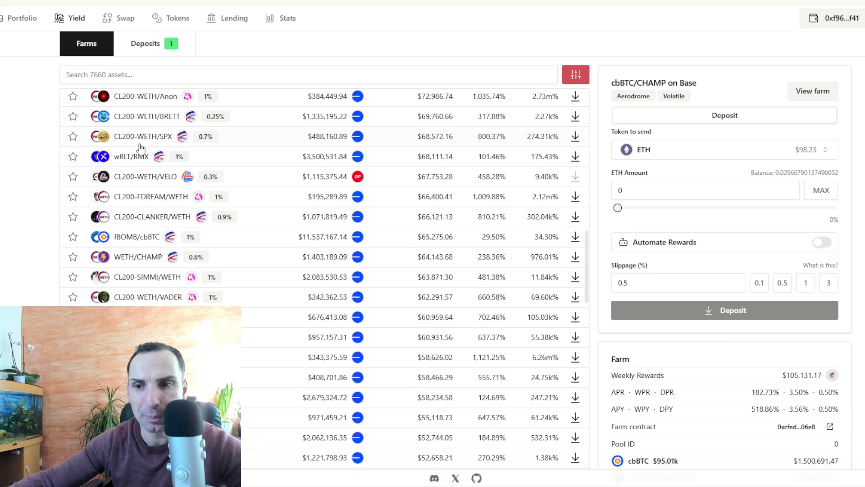
pyautogui.scroll(-2, 141, 152)
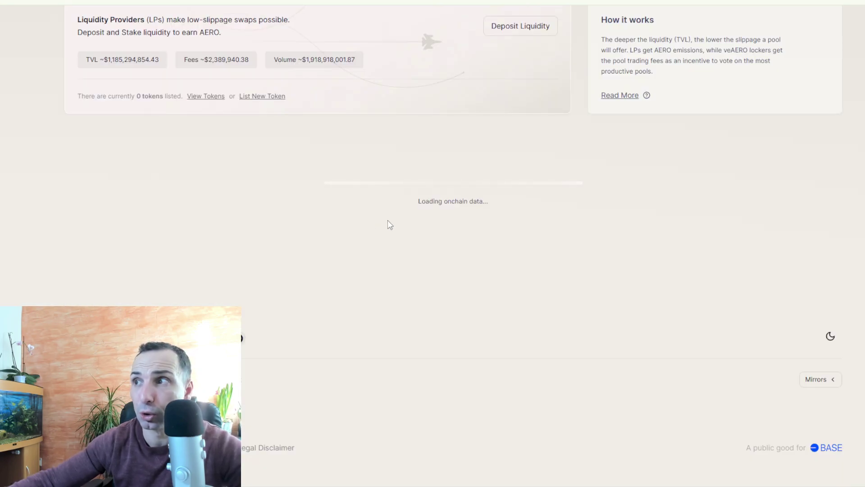
pyautogui.scroll(2, 387, 220)
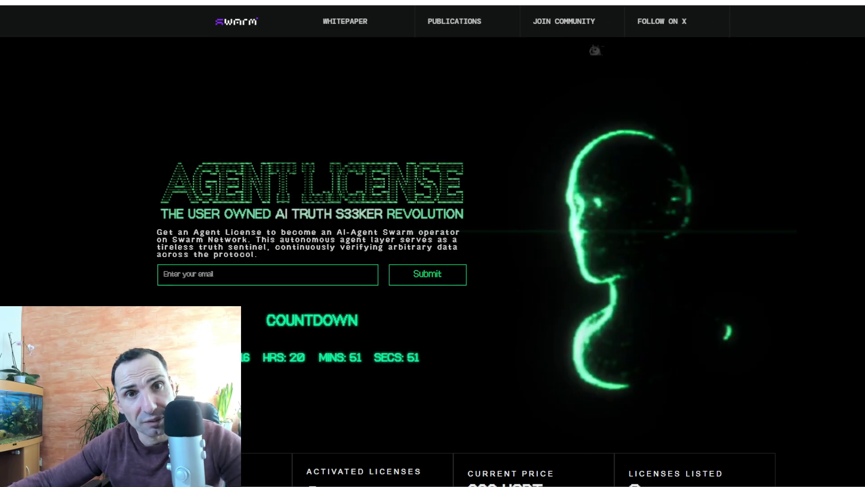
# Switch to Swarm Network's Agent License page and examine its countdown, daily rewards, license price and agent swarms section
pyautogui.scroll(-3, 309, 182)
pyautogui.scroll(-3, 310, 182)
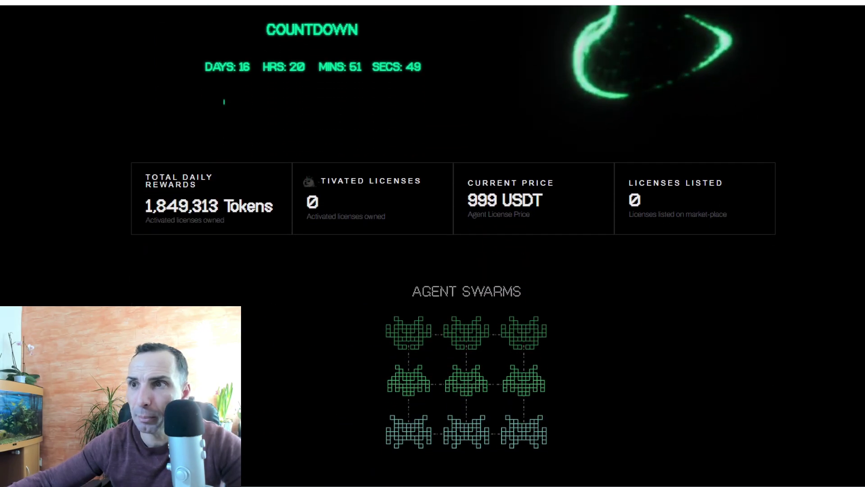
pyautogui.scroll(1, 179, 74)
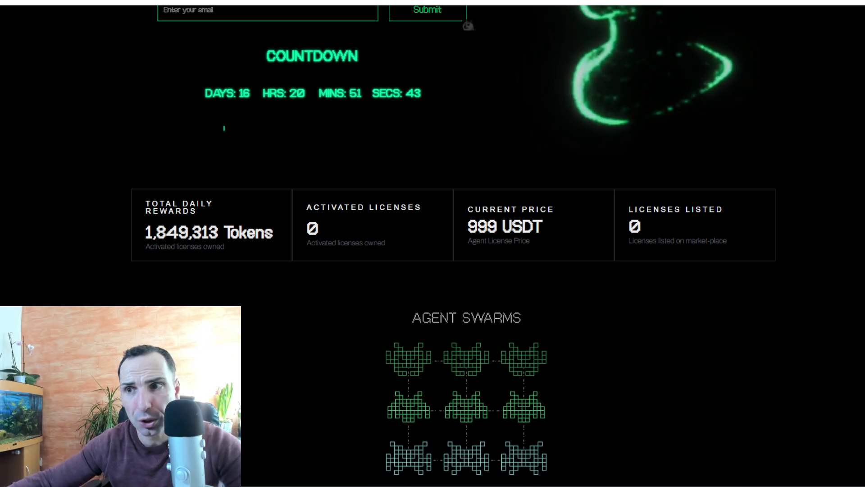
pyautogui.scroll(2, 503, 120)
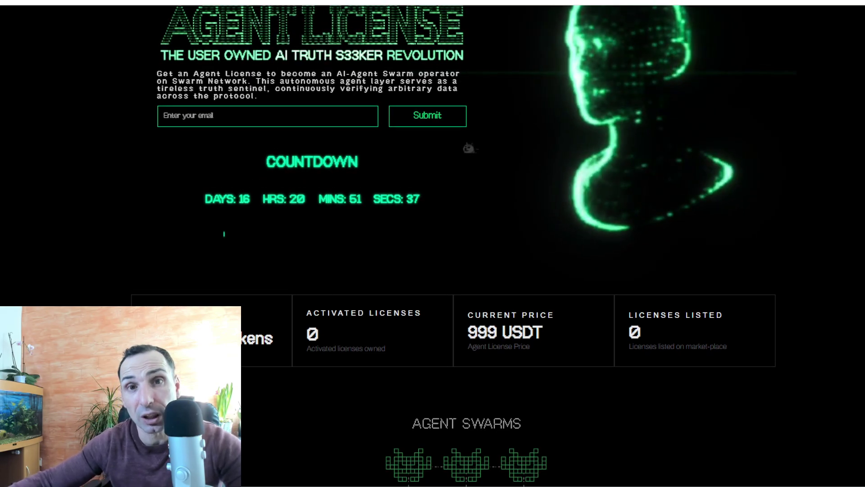
pyautogui.scroll(2, 583, 123)
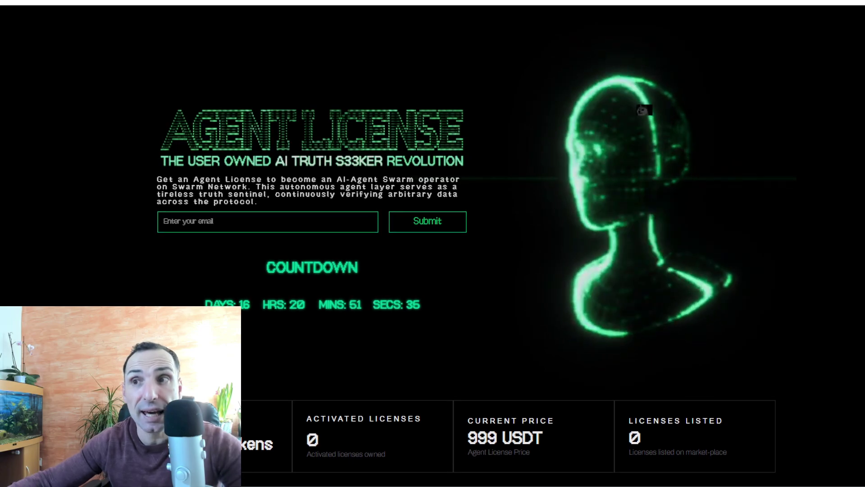
# Return to the vfat.io farms list and review the rewards and APRs of the farms around cbBTC/CHAMP
pyautogui.scroll(-1, 645, 87)
pyautogui.scroll(-2, 645, 86)
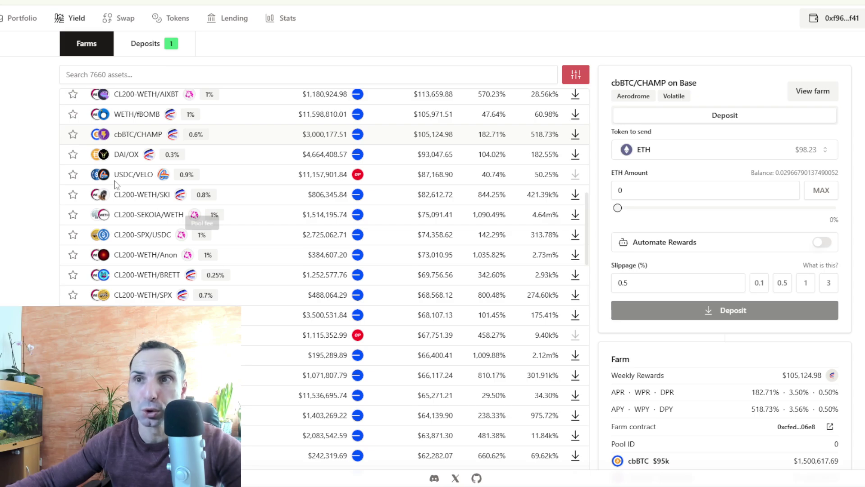
pyautogui.scroll(3, 64, 148)
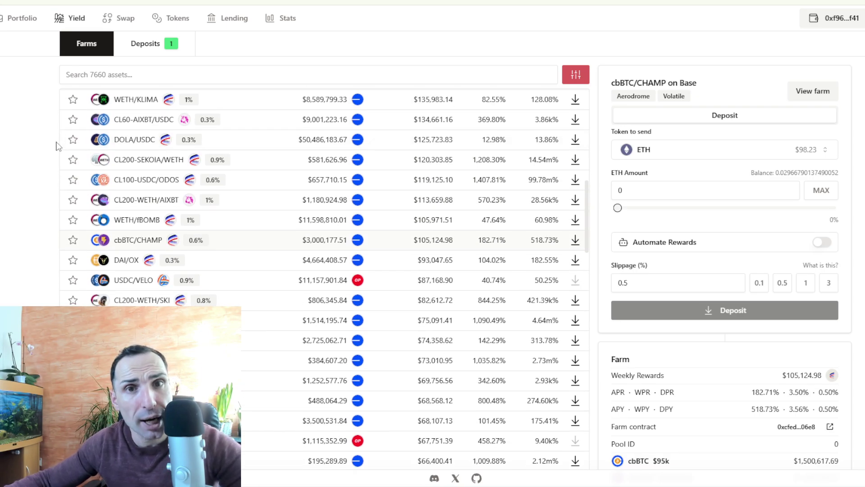